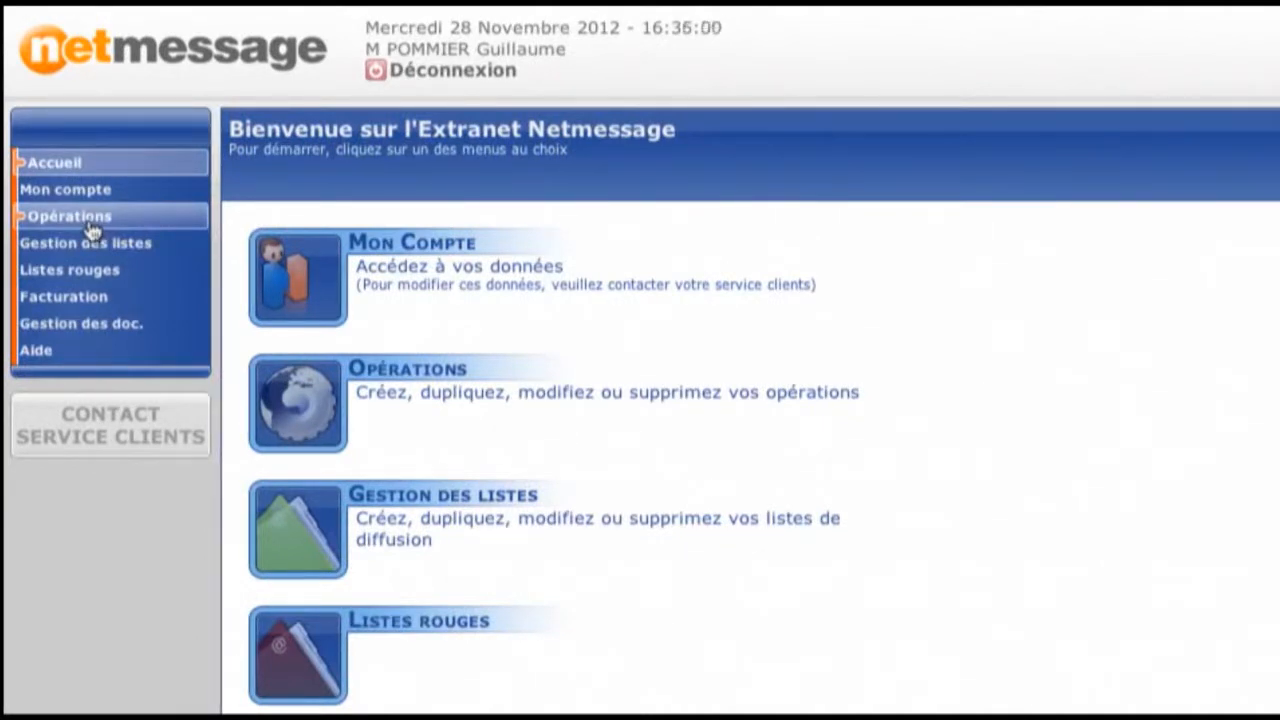
- Add a new operation and name it "Campagne SMS Test"
click(91, 228)
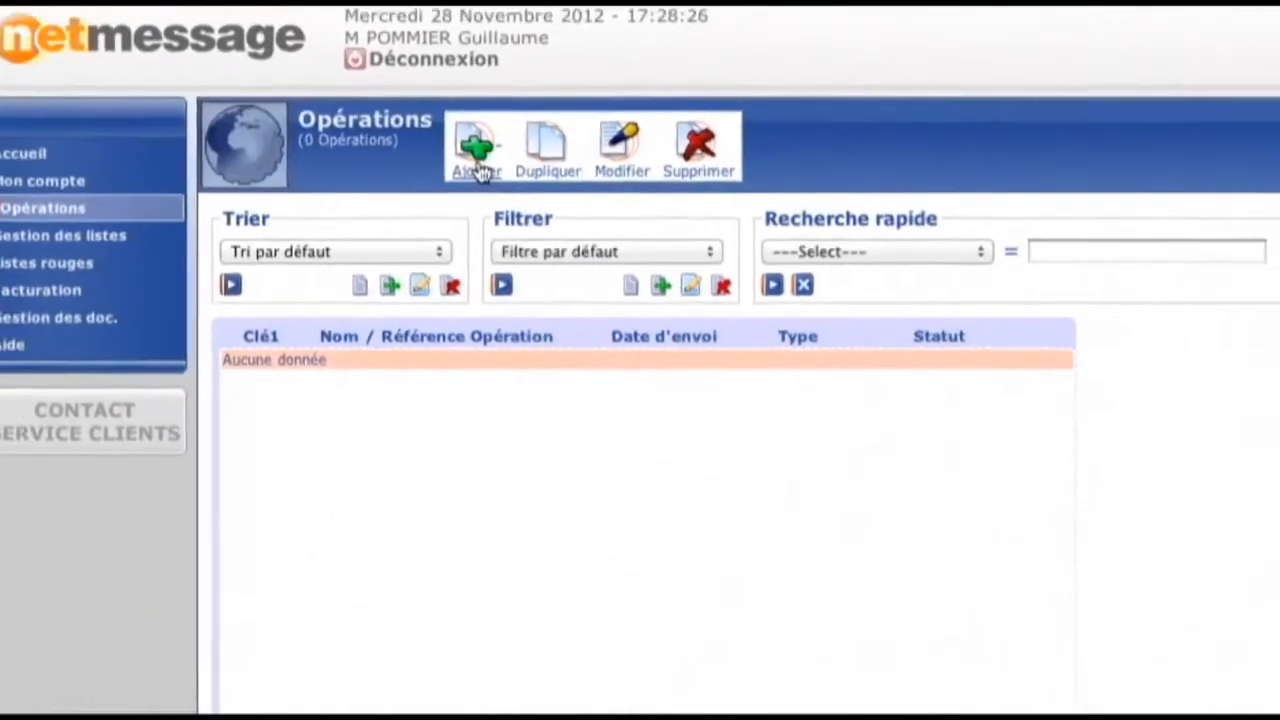
click(476, 172)
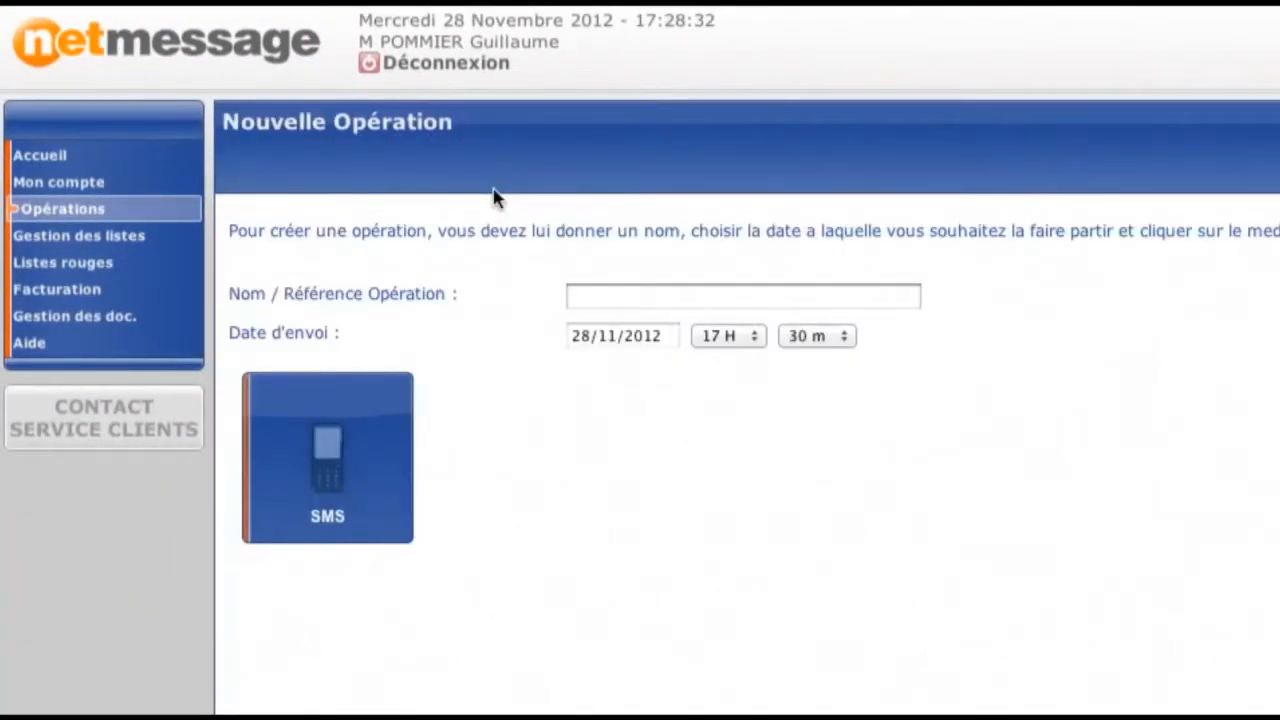
click(591, 305)
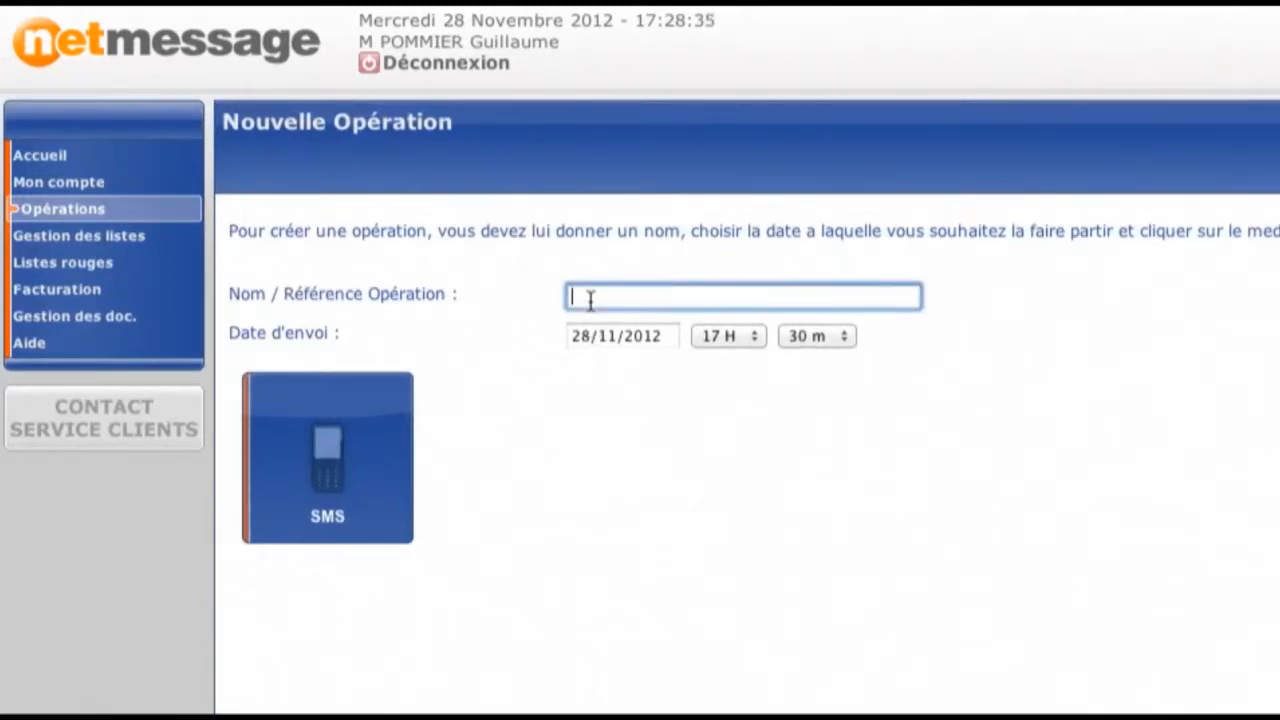
text(Campagne SMS)
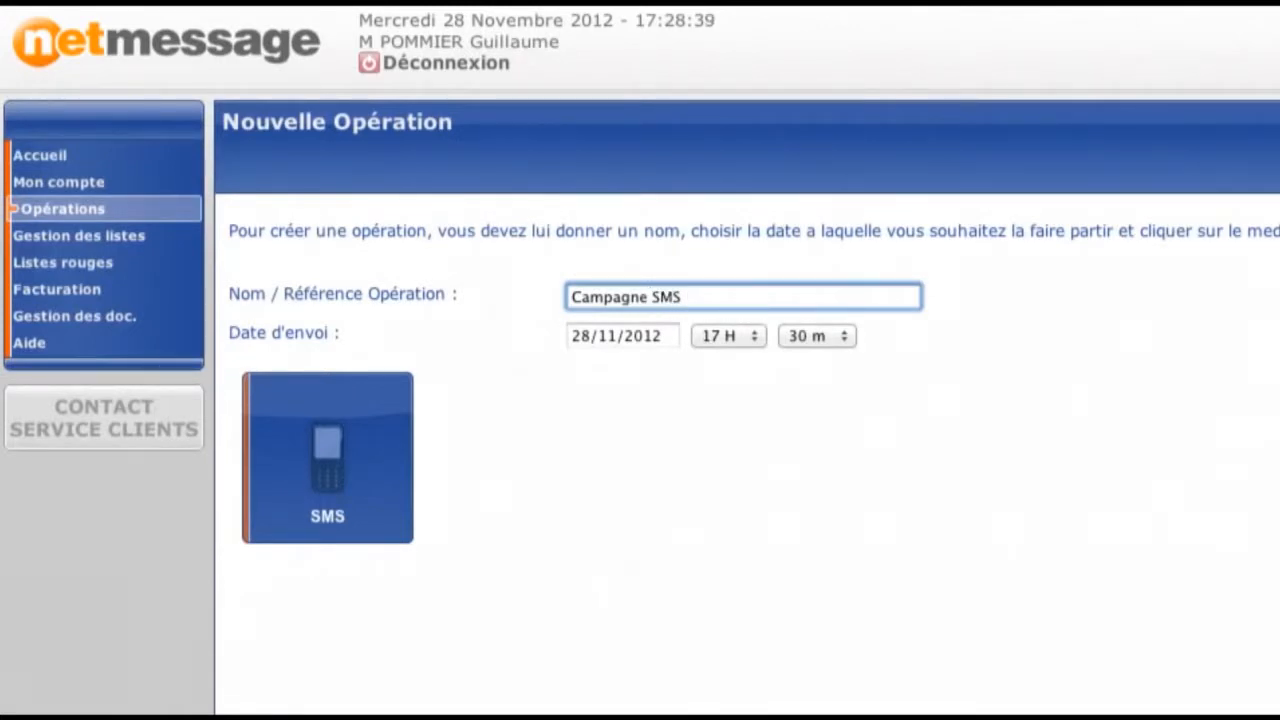
text( Test)
- Set the send date to 30/11/2012 and choose the SMS medium with the first listed sms mailing production account
click(587, 337)
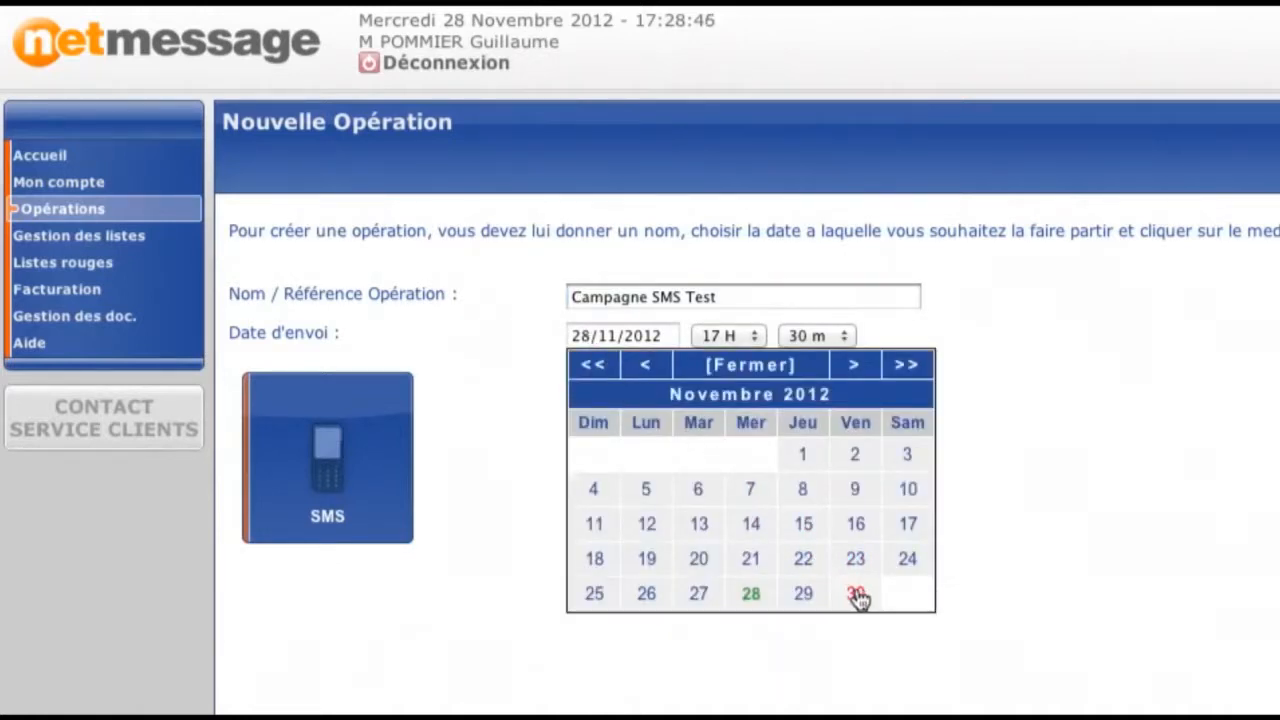
click(856, 594)
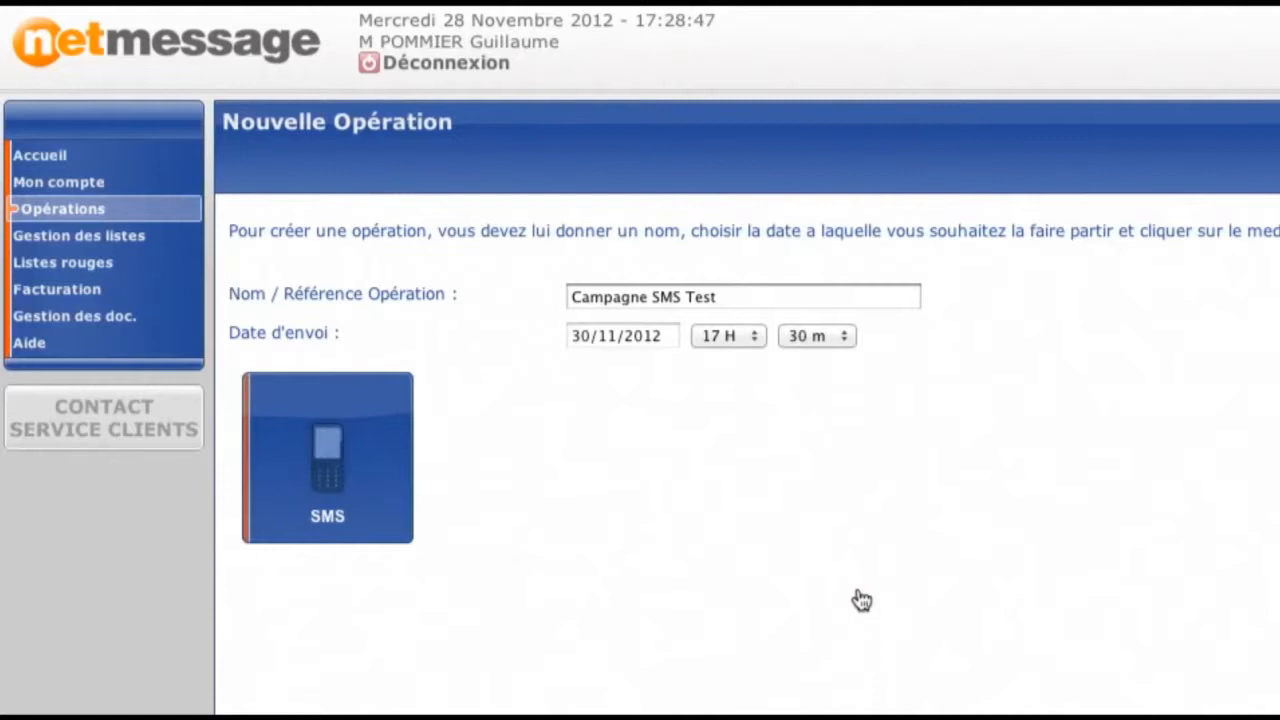
click(337, 528)
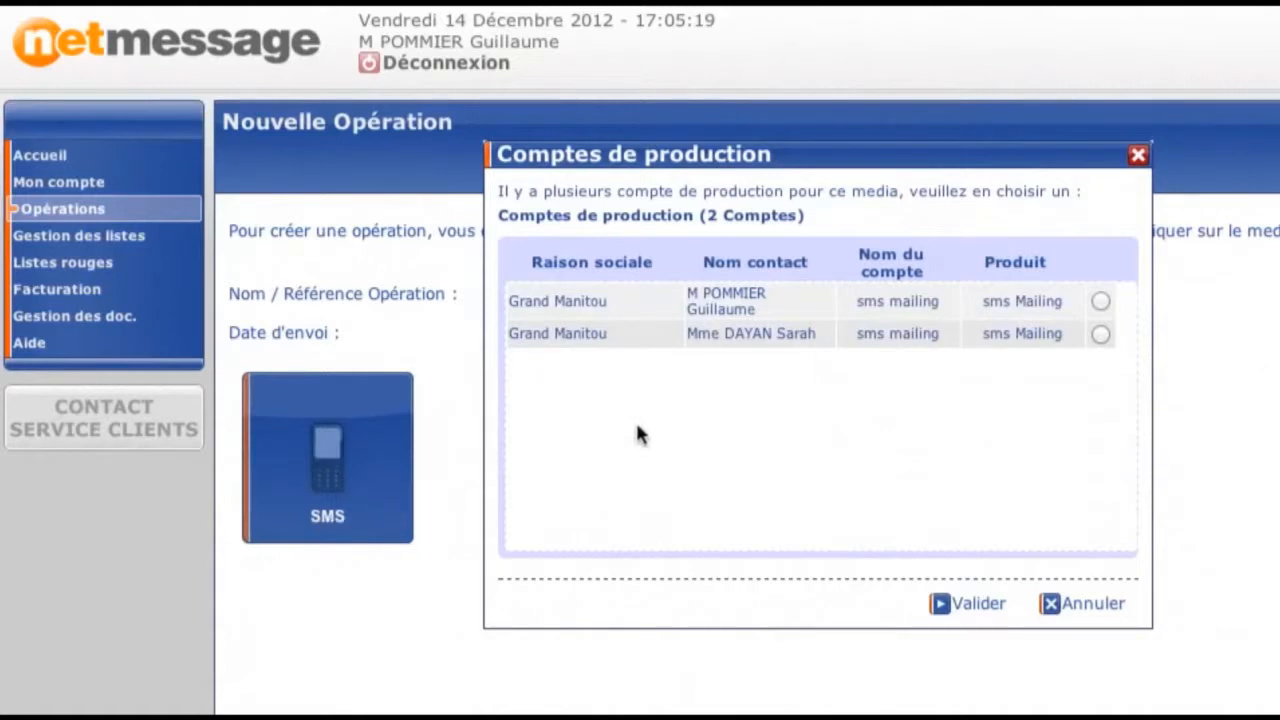
click(1099, 301)
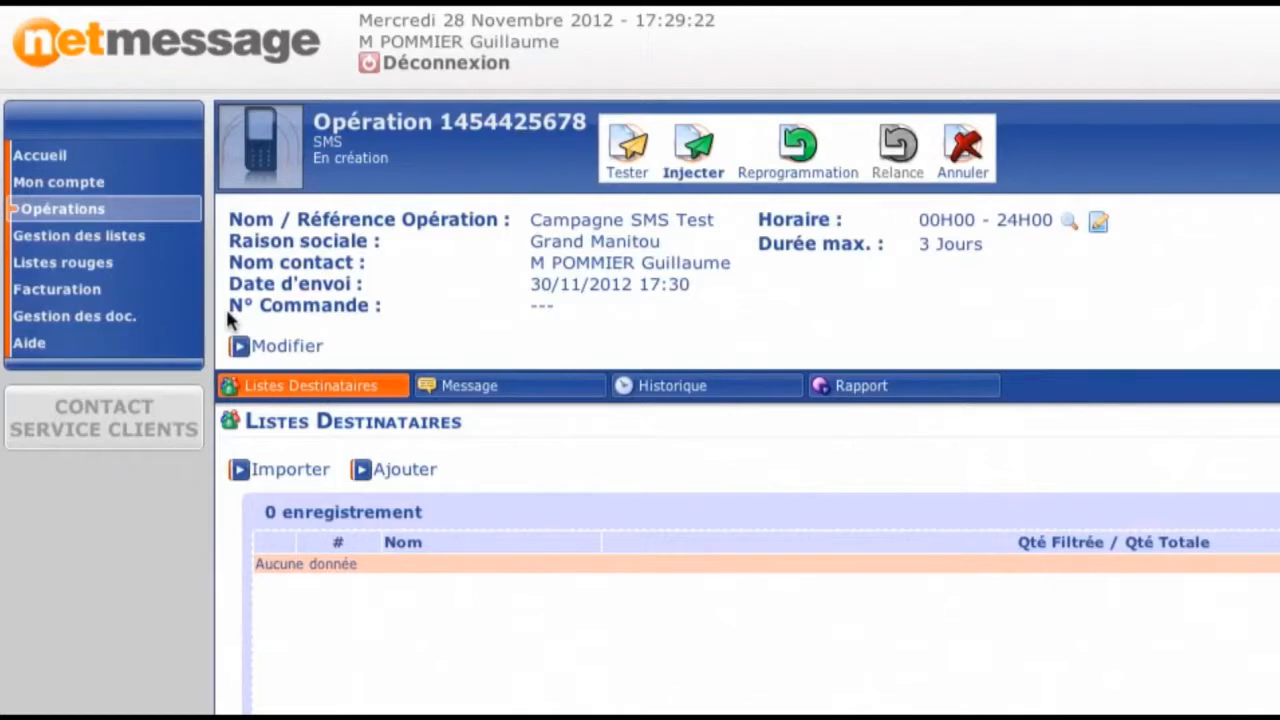
- Set the operation's main time slot to 09H00 - 17H00 and validate its general details with a maximum duration of 3 days
click(1100, 224)
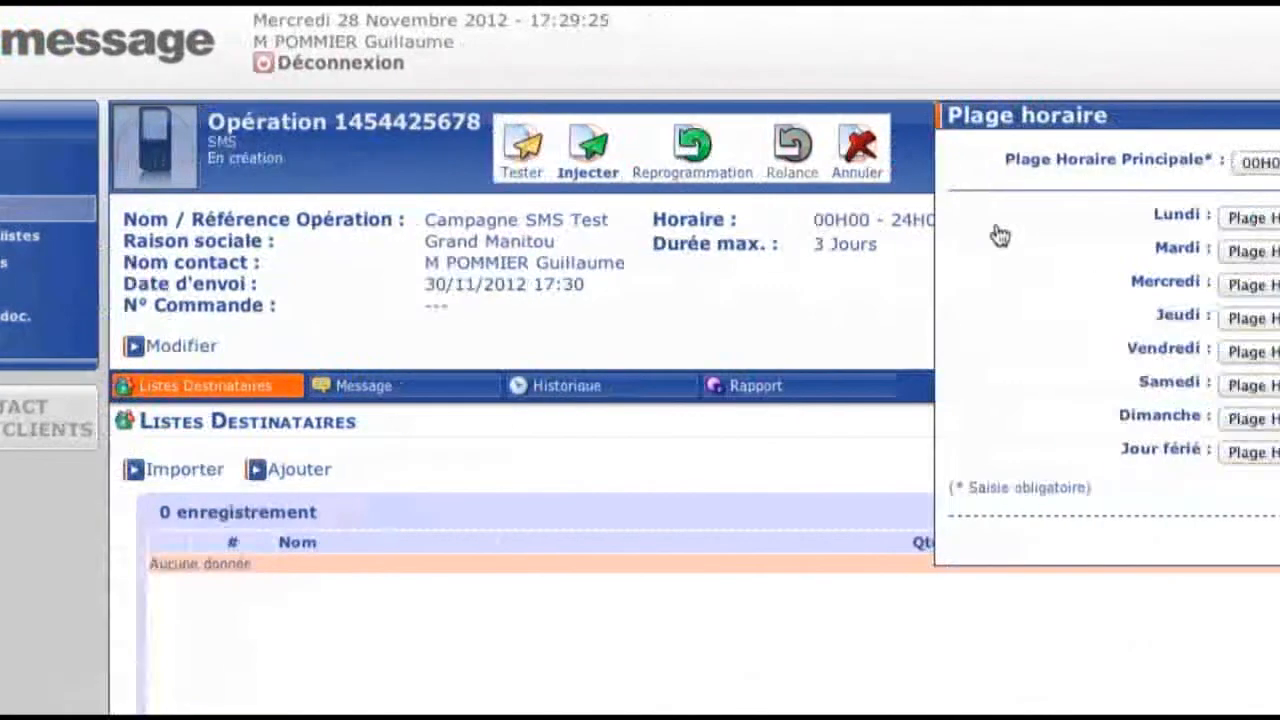
click(800, 170)
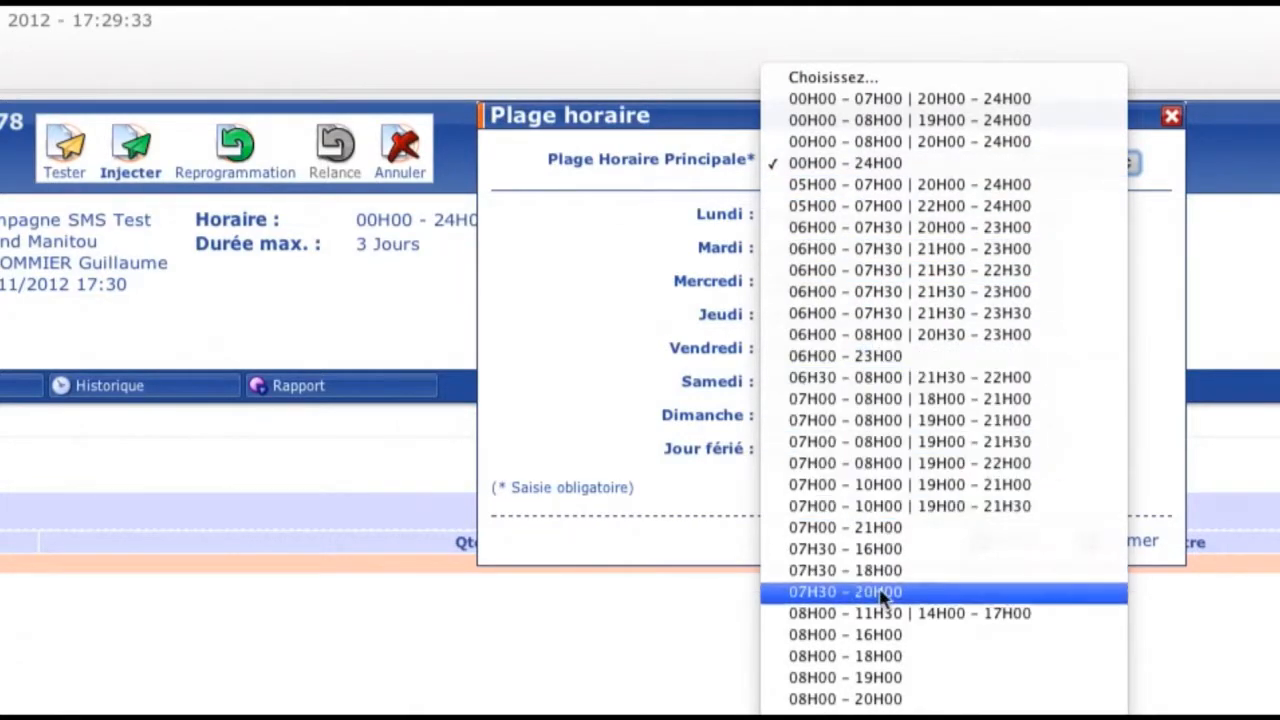
click(890, 680)
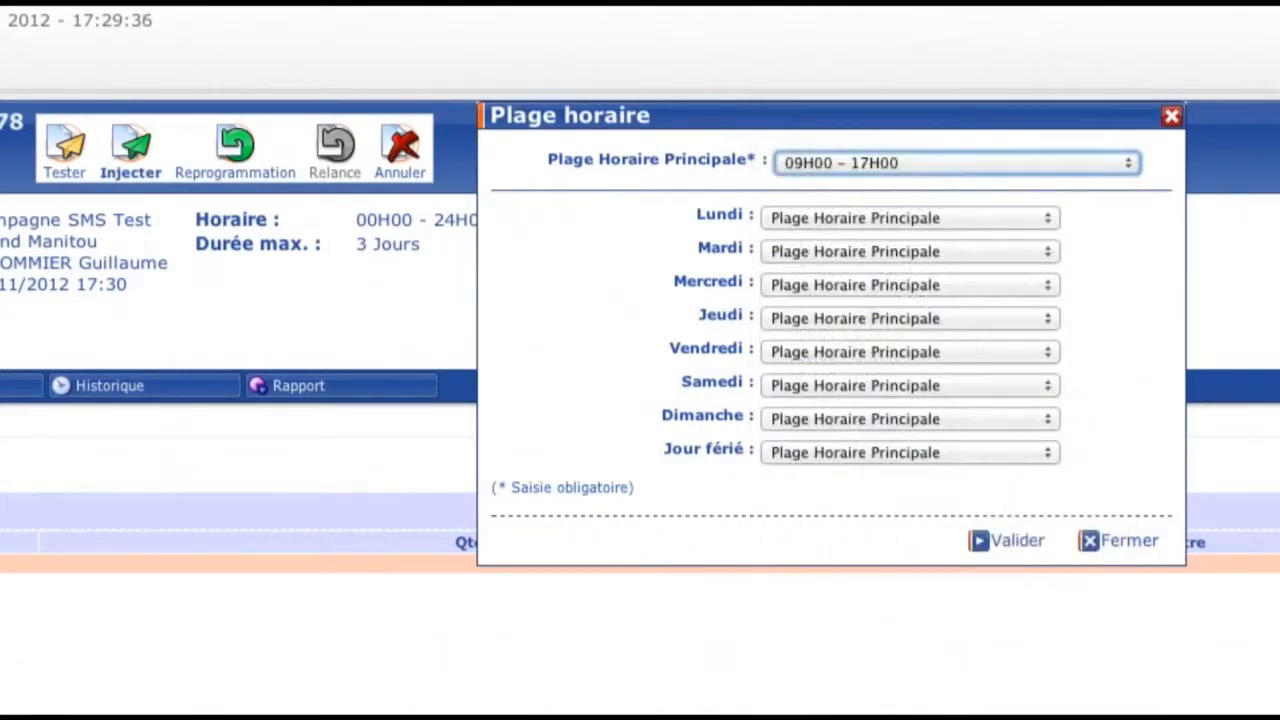
click(1012, 545)
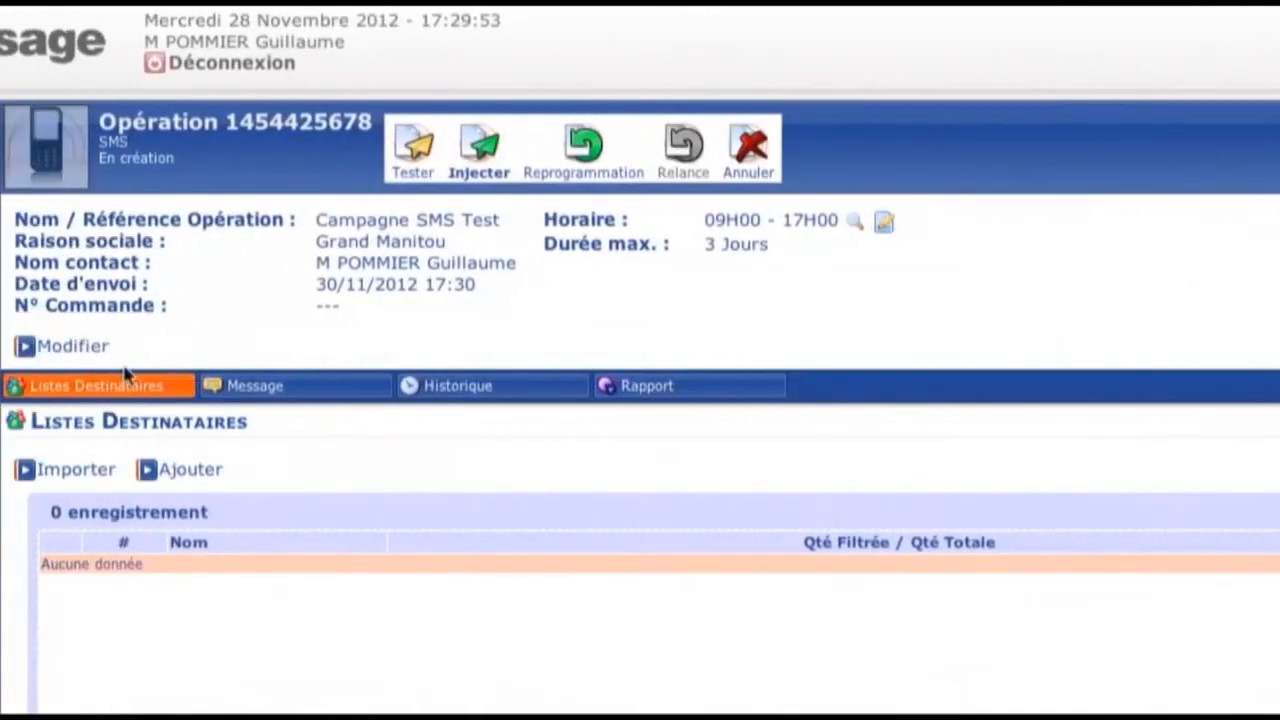
click(86, 352)
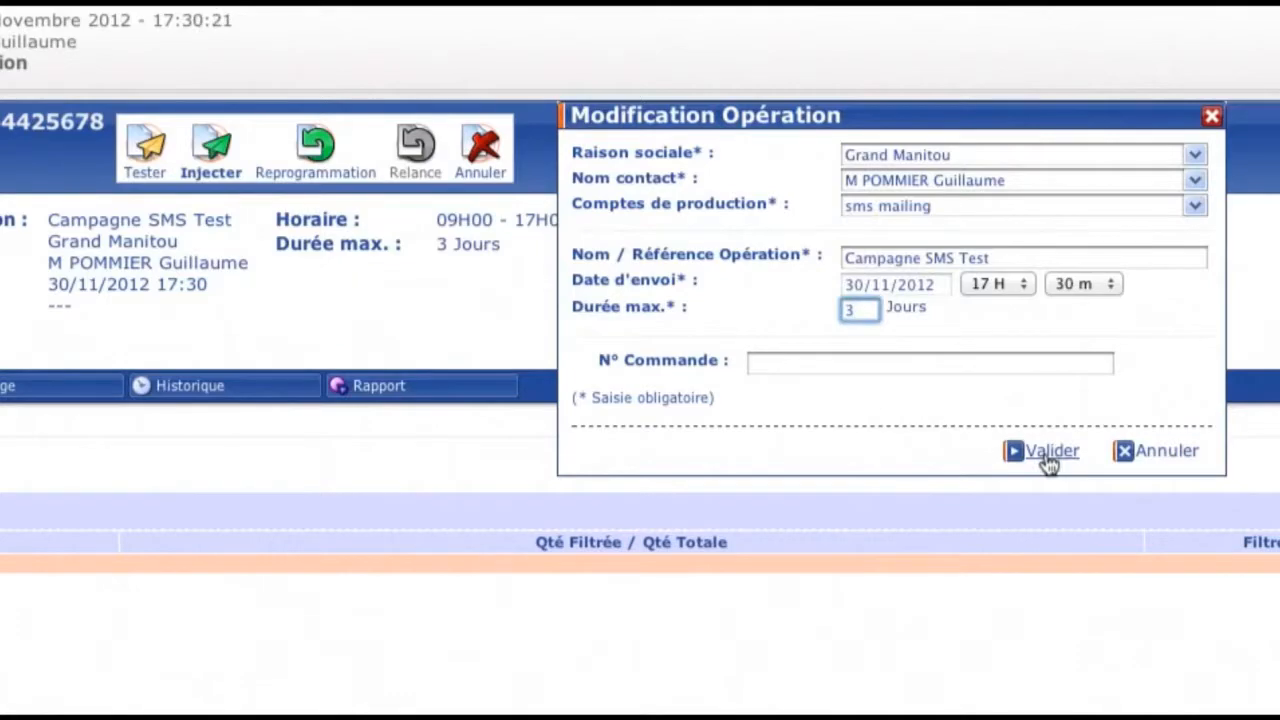
click(1049, 453)
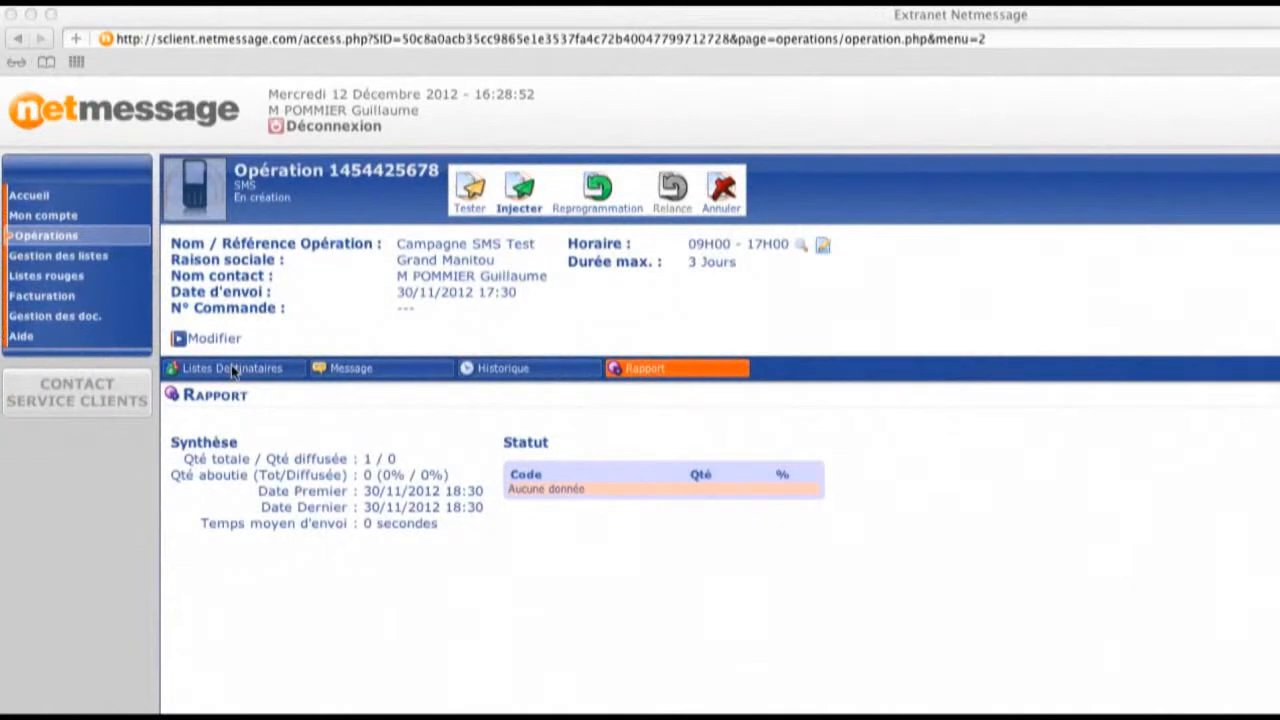
- Import the file sms.txt from the tuto-sms folder as a recipient list, using the semicolon (Point virgule) separator
click(232, 368)
click(238, 372)
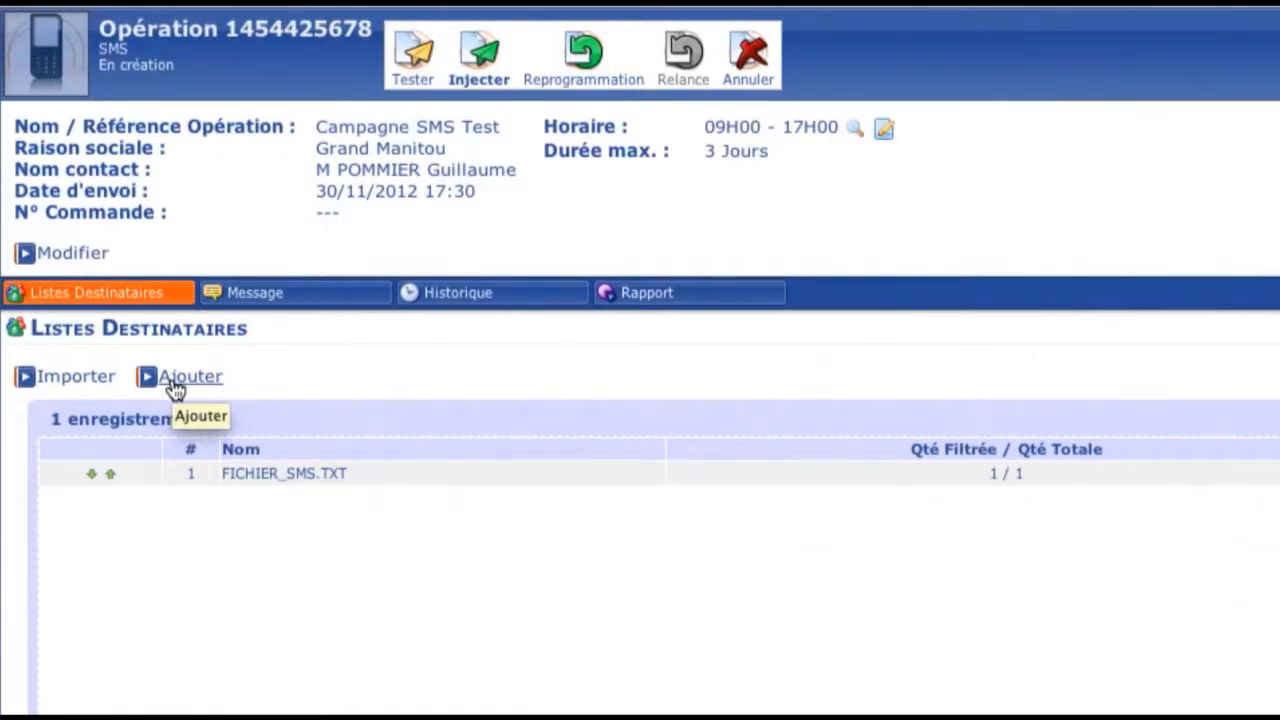
click(102, 385)
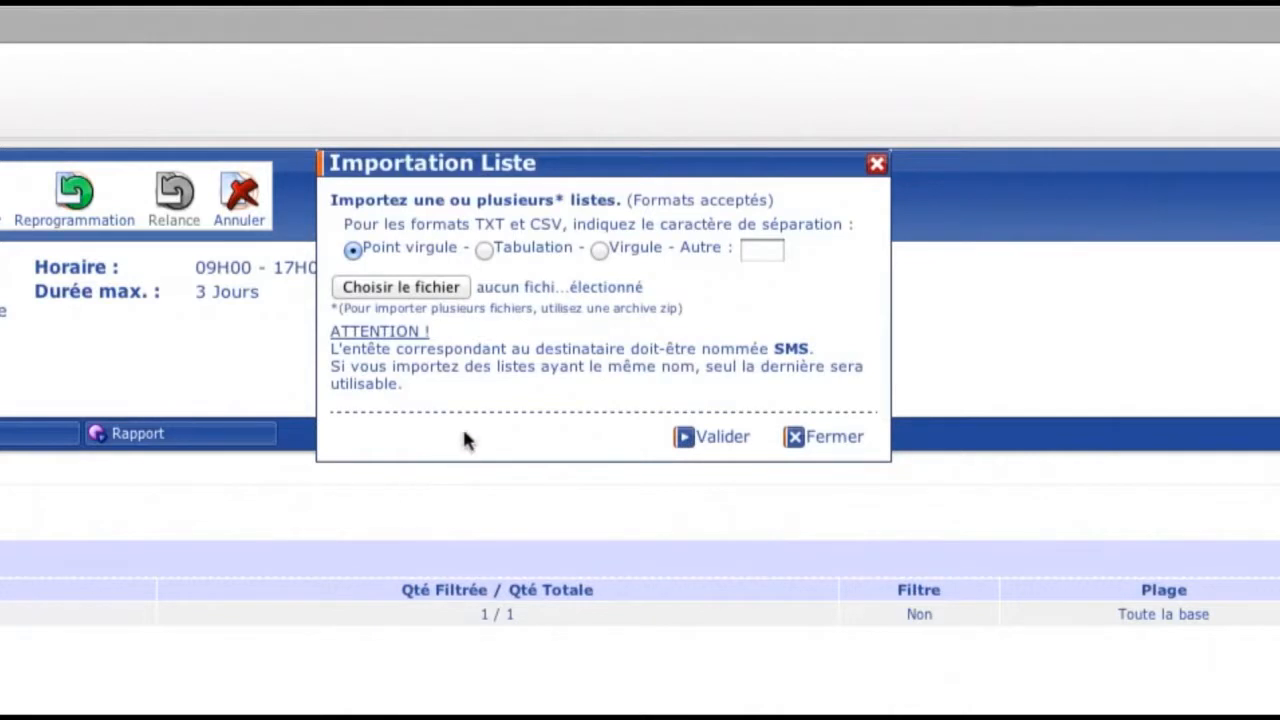
click(458, 287)
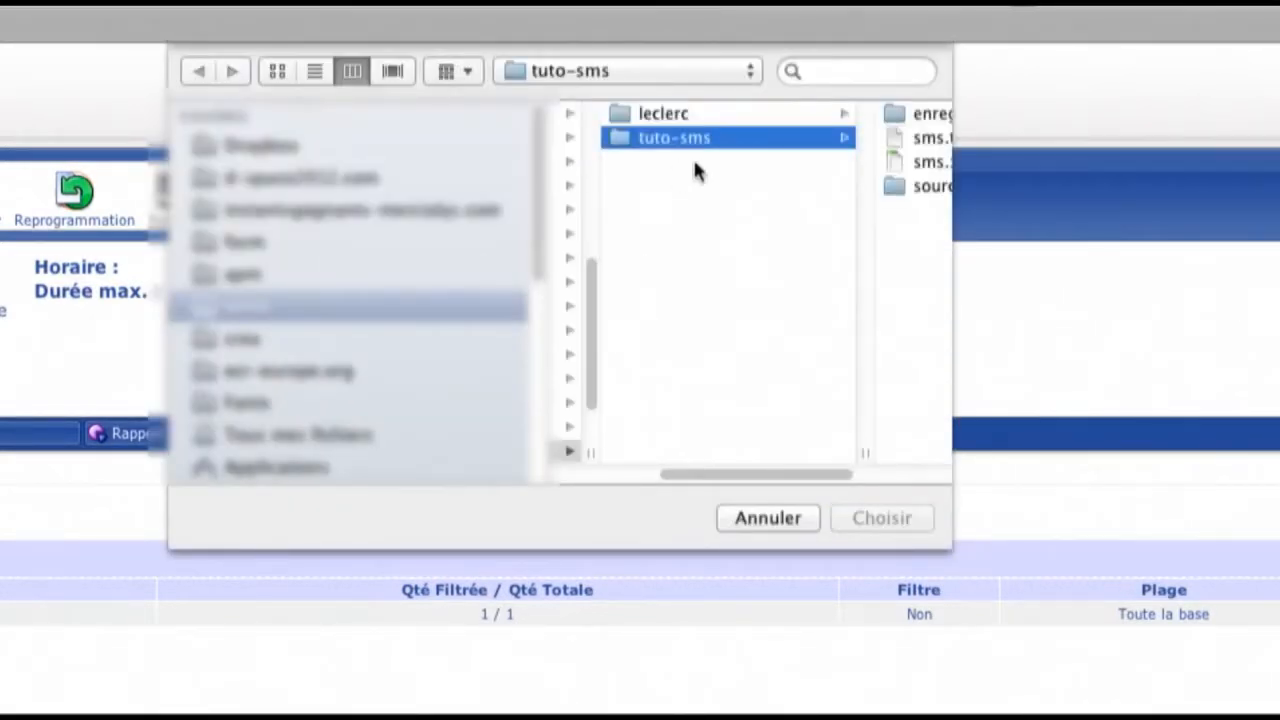
click(771, 145)
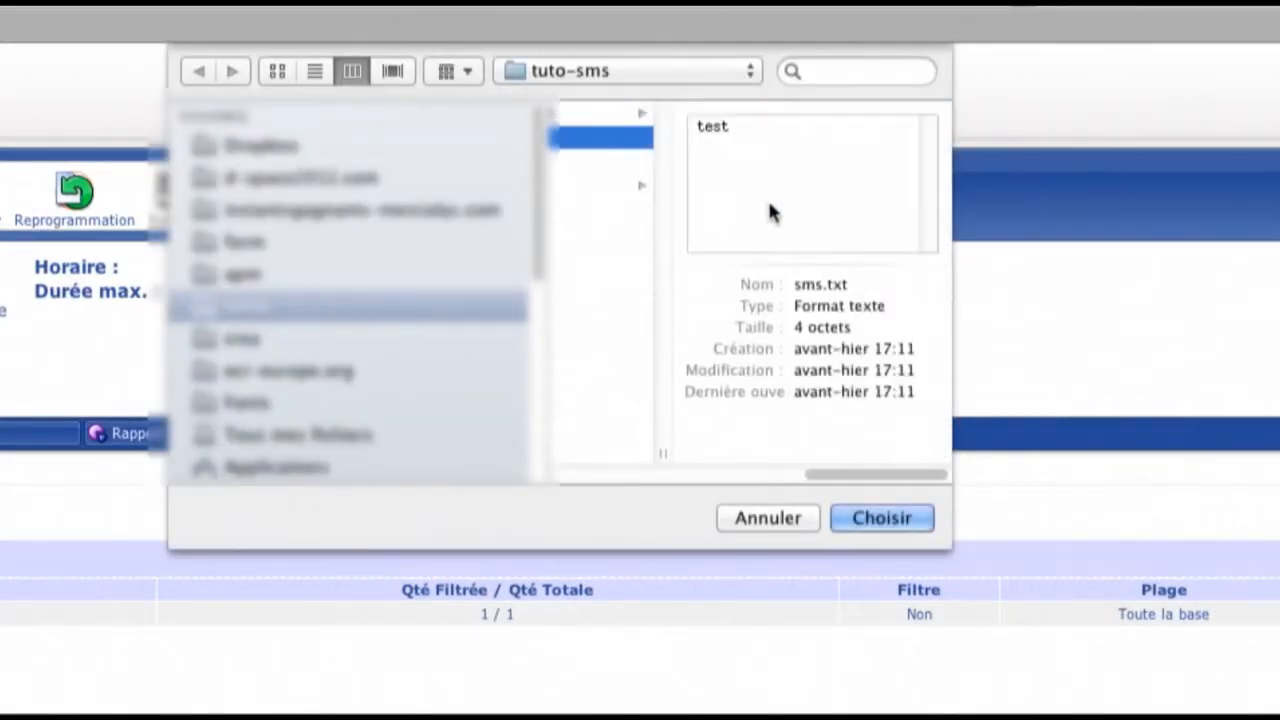
click(862, 516)
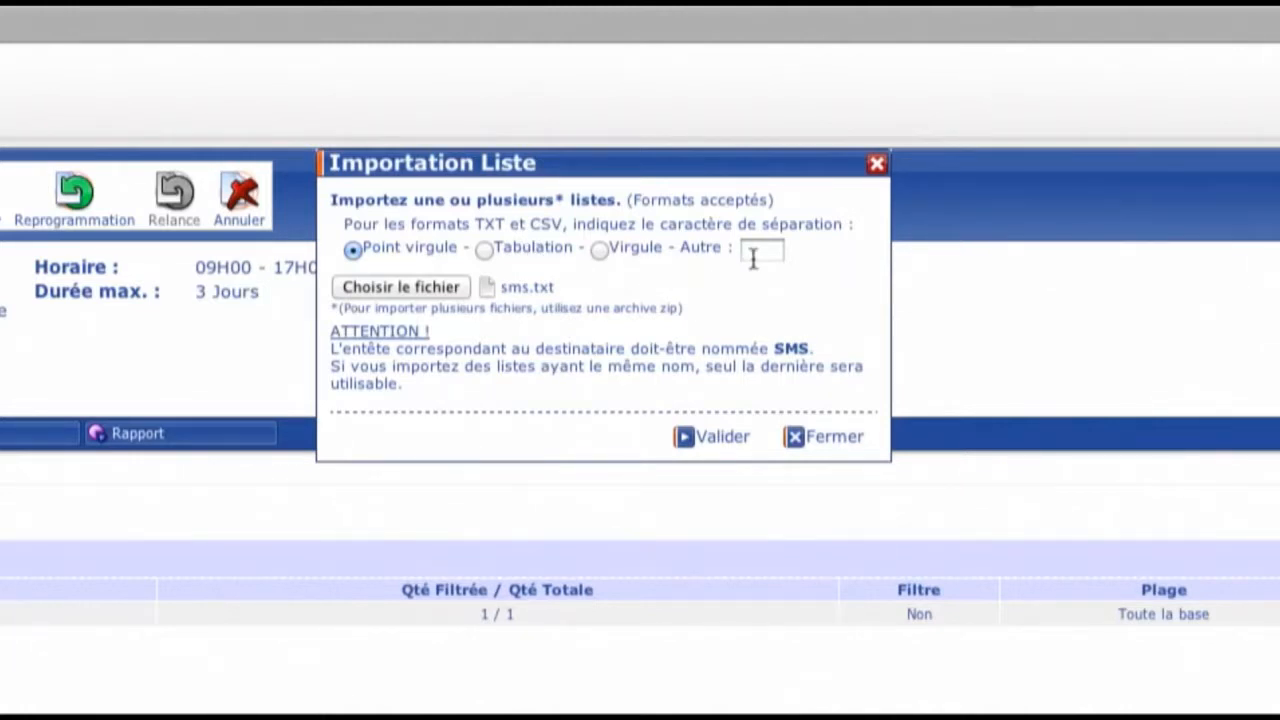
click(710, 440)
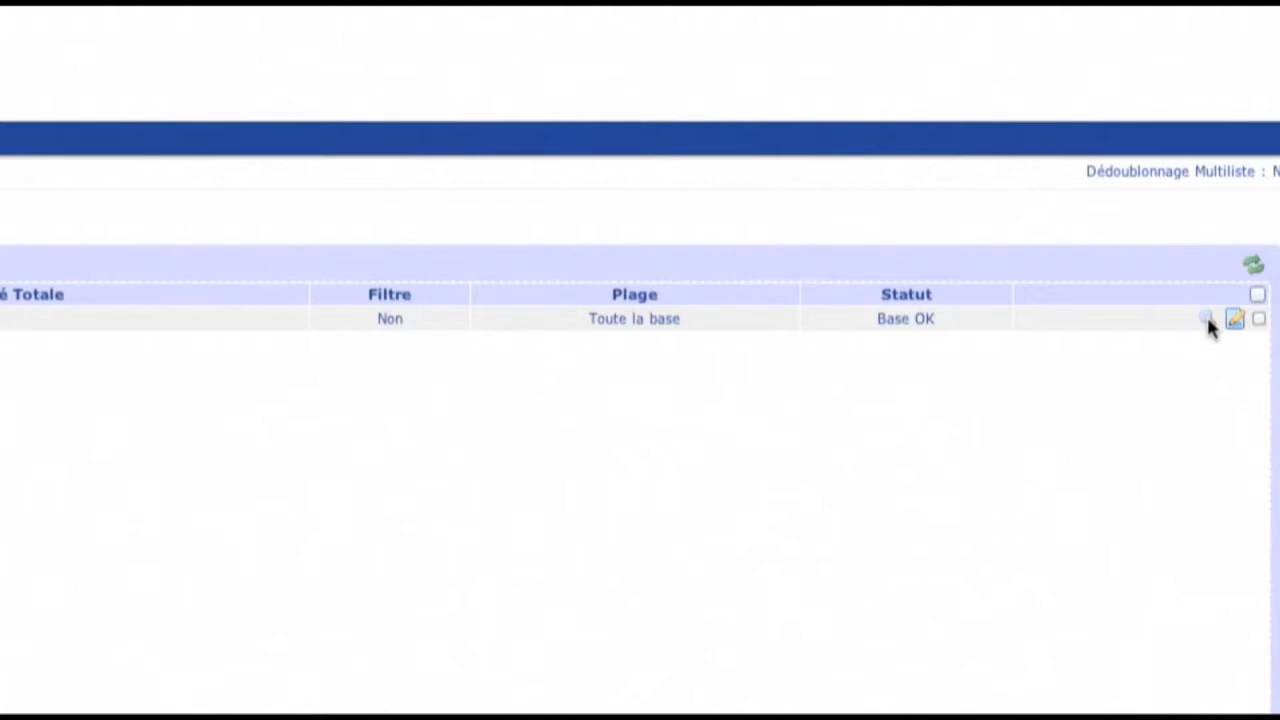
- Restrict the FICHIER_SMS.TXT recipient list to records 1 to 10000 instead of the whole base
click(1209, 322)
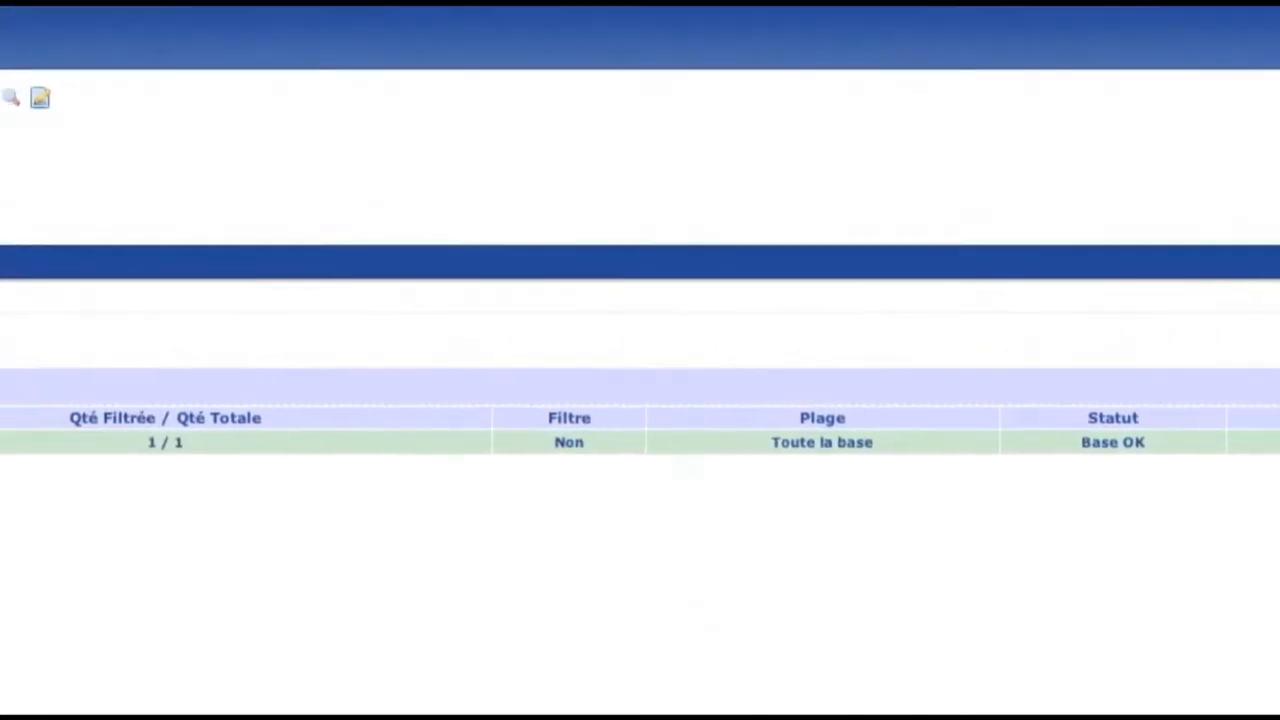
click(1237, 320)
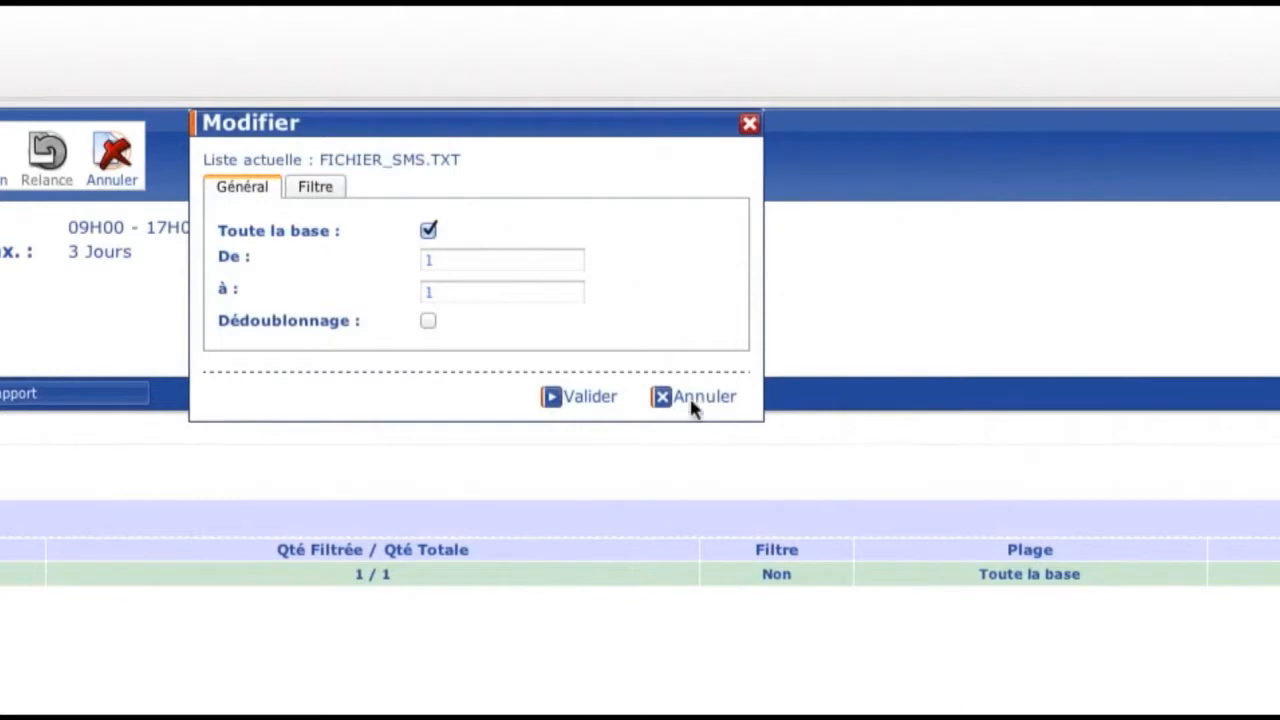
click(428, 321)
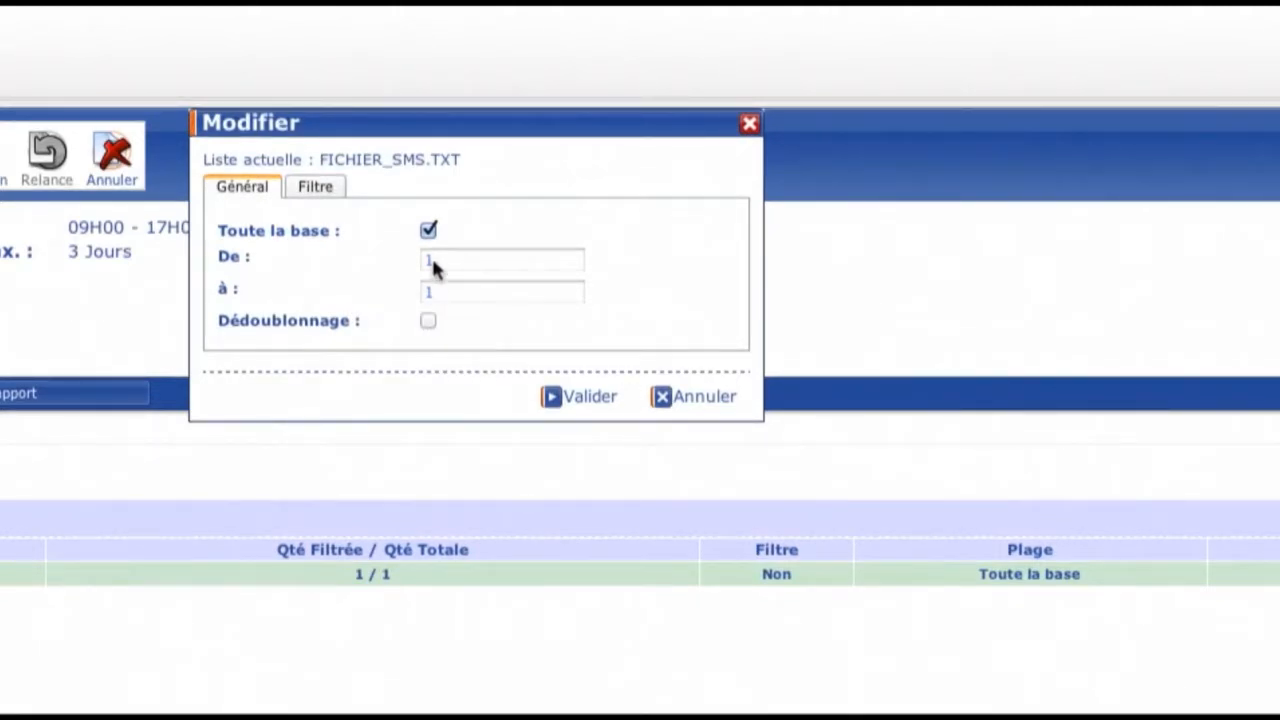
click(428, 231)
double_click(440, 291)
text(10000)
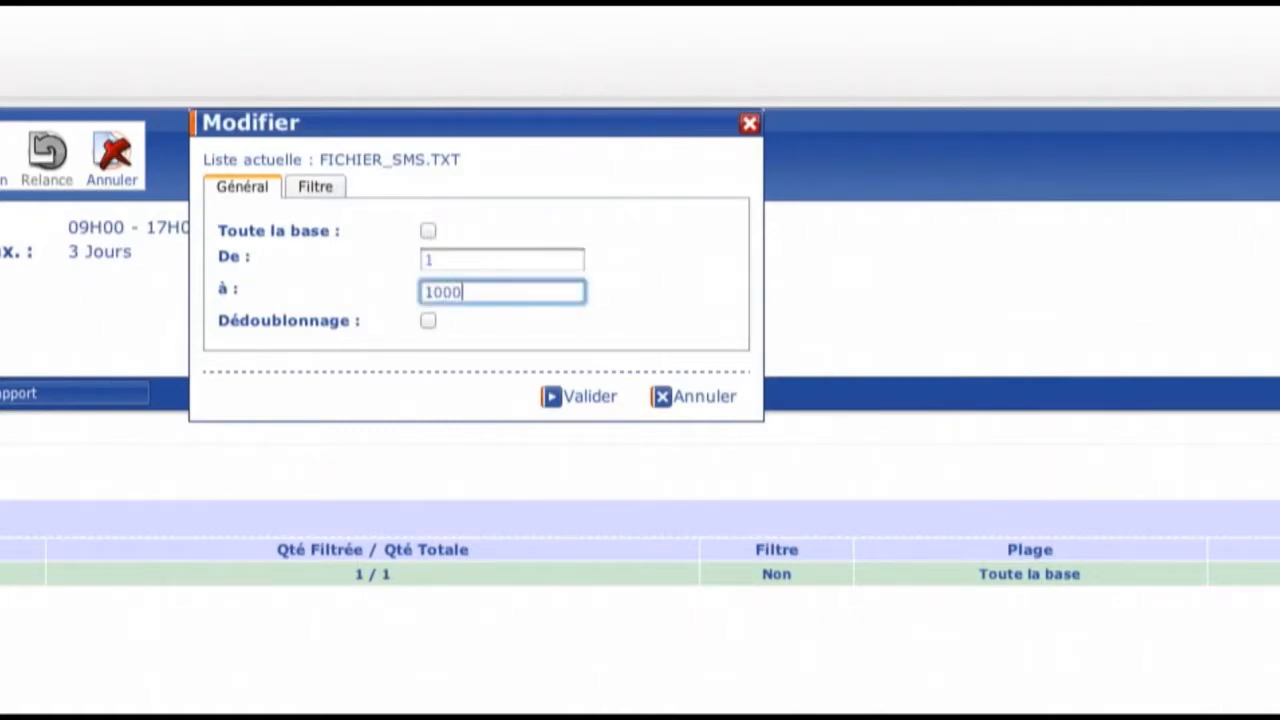
click(575, 400)
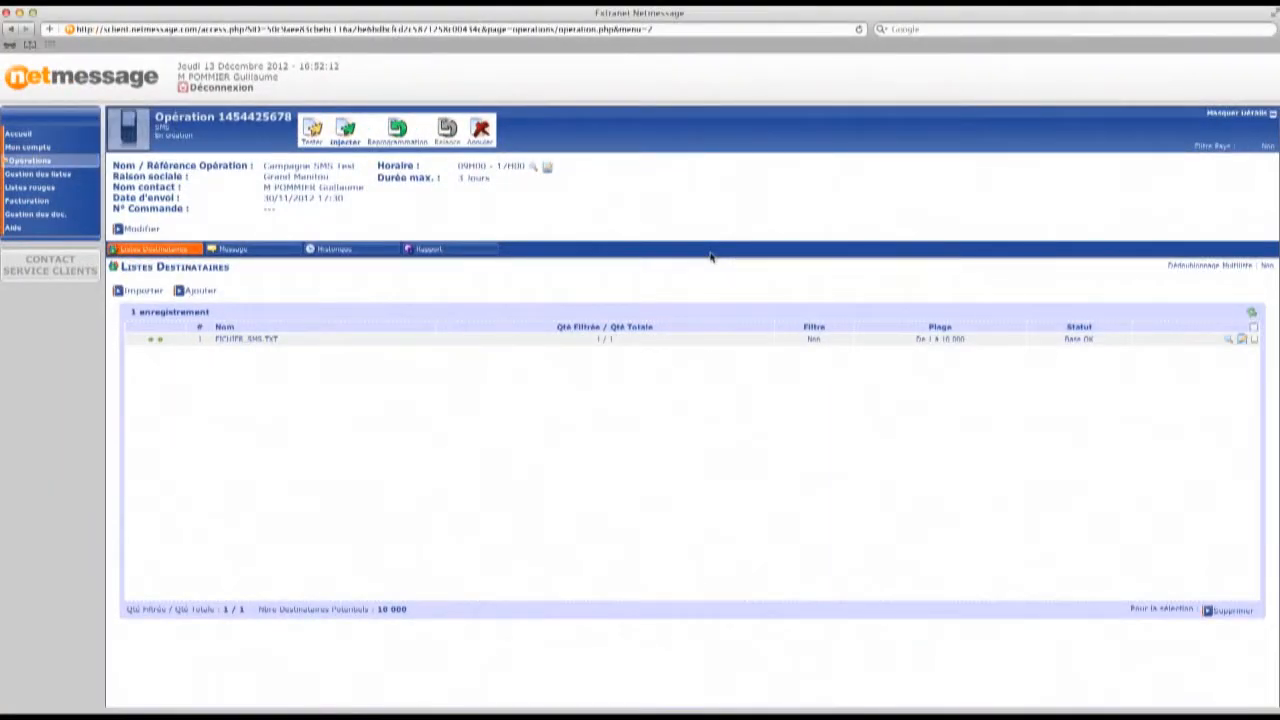
- Unlock the SMS message, write "Bonjour, ceci est un test pour campagne SMS." and save it
click(265, 250)
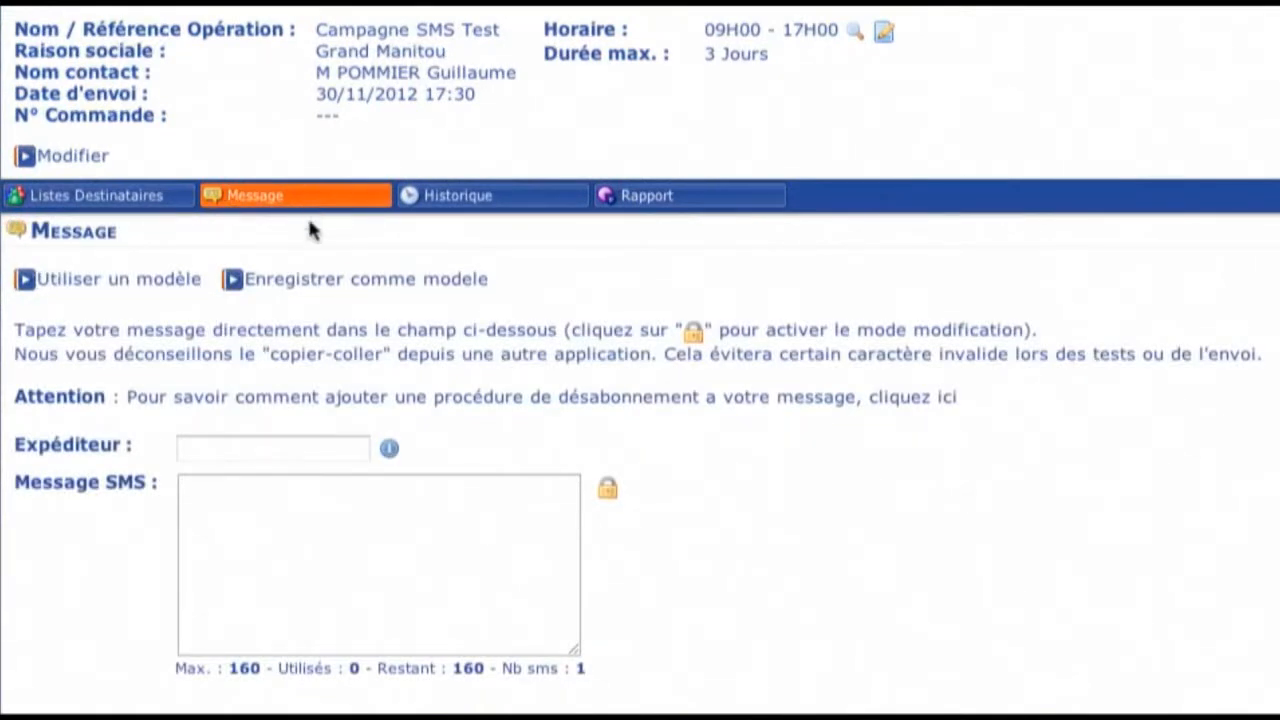
click(610, 490)
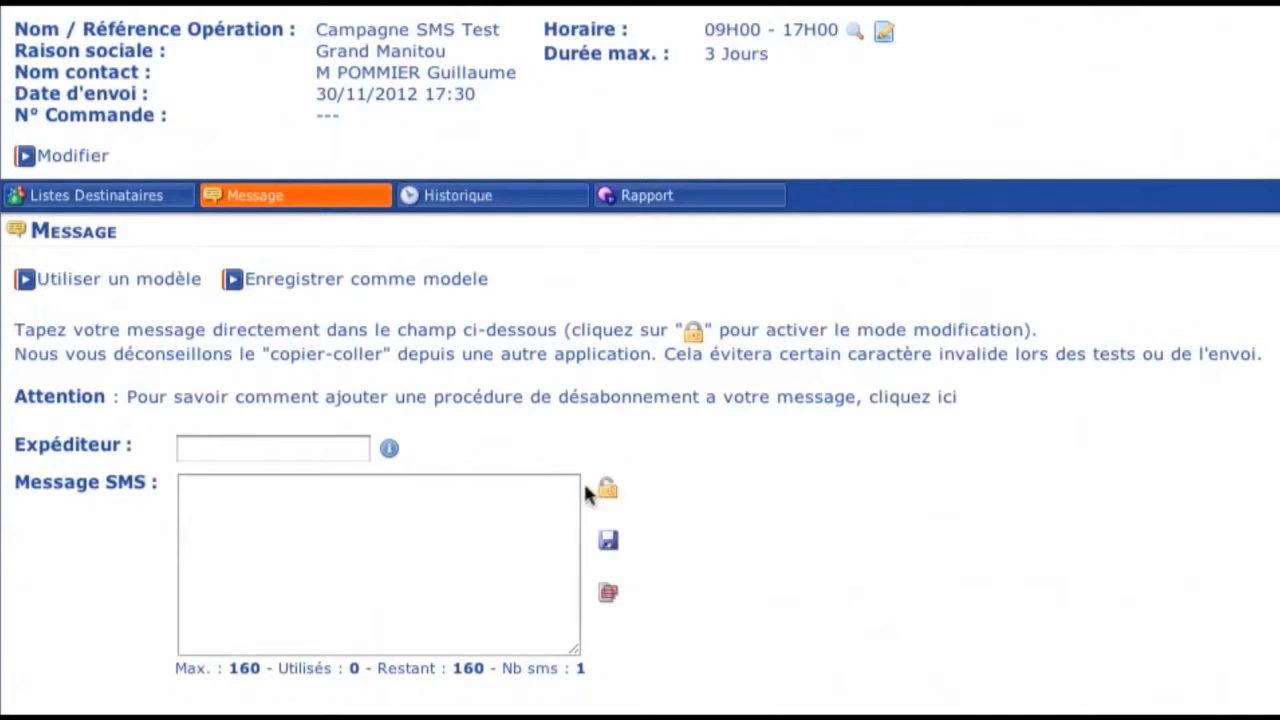
click(538, 490)
text(Bo)
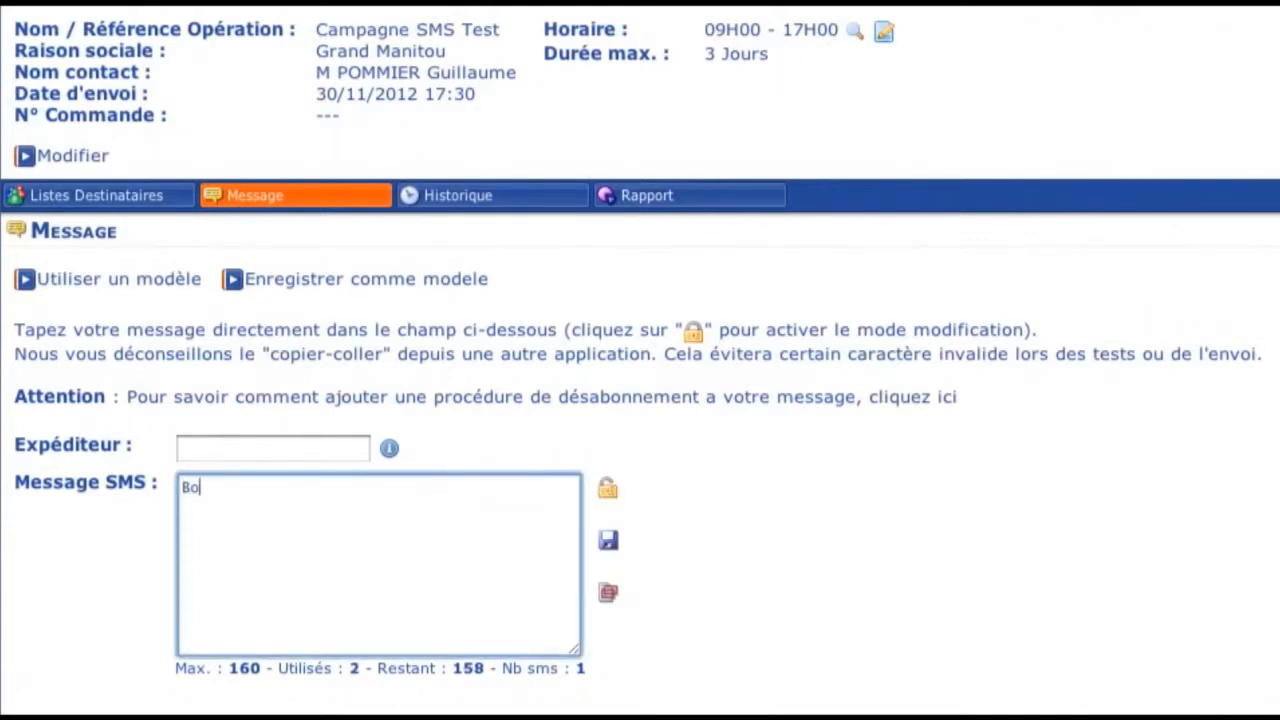
text(njour, ceci est un t)
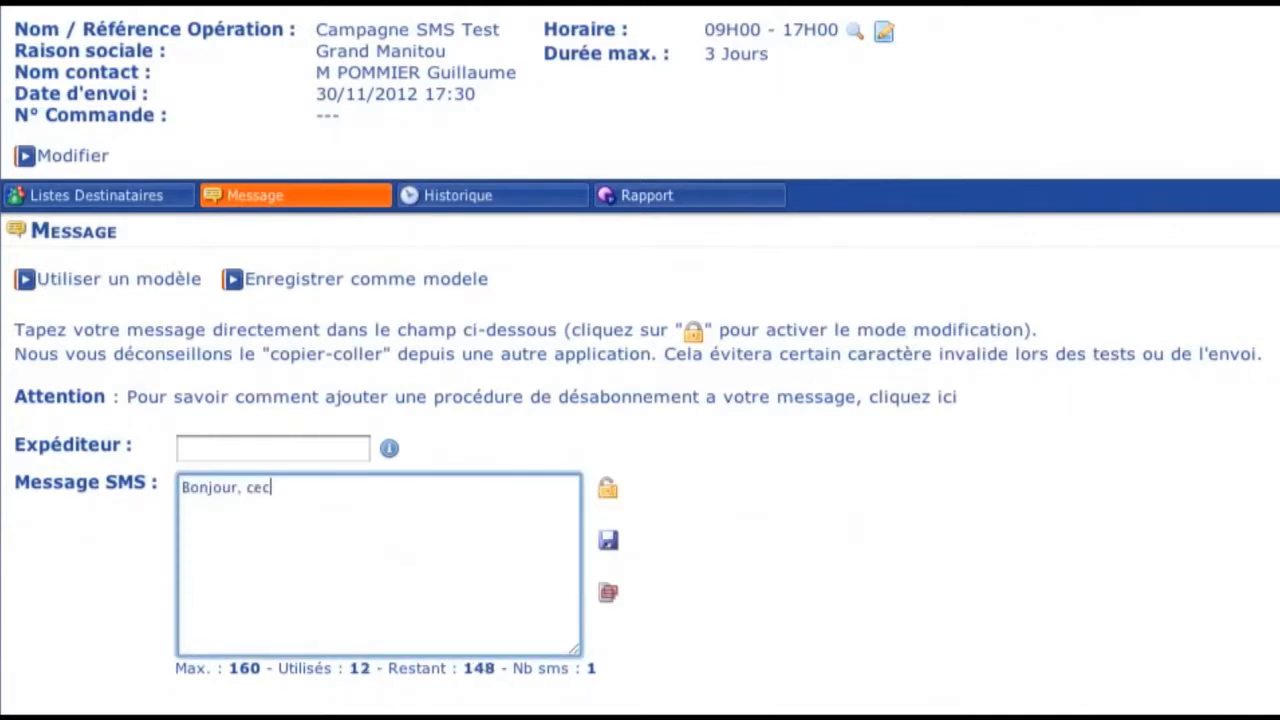
text(est)
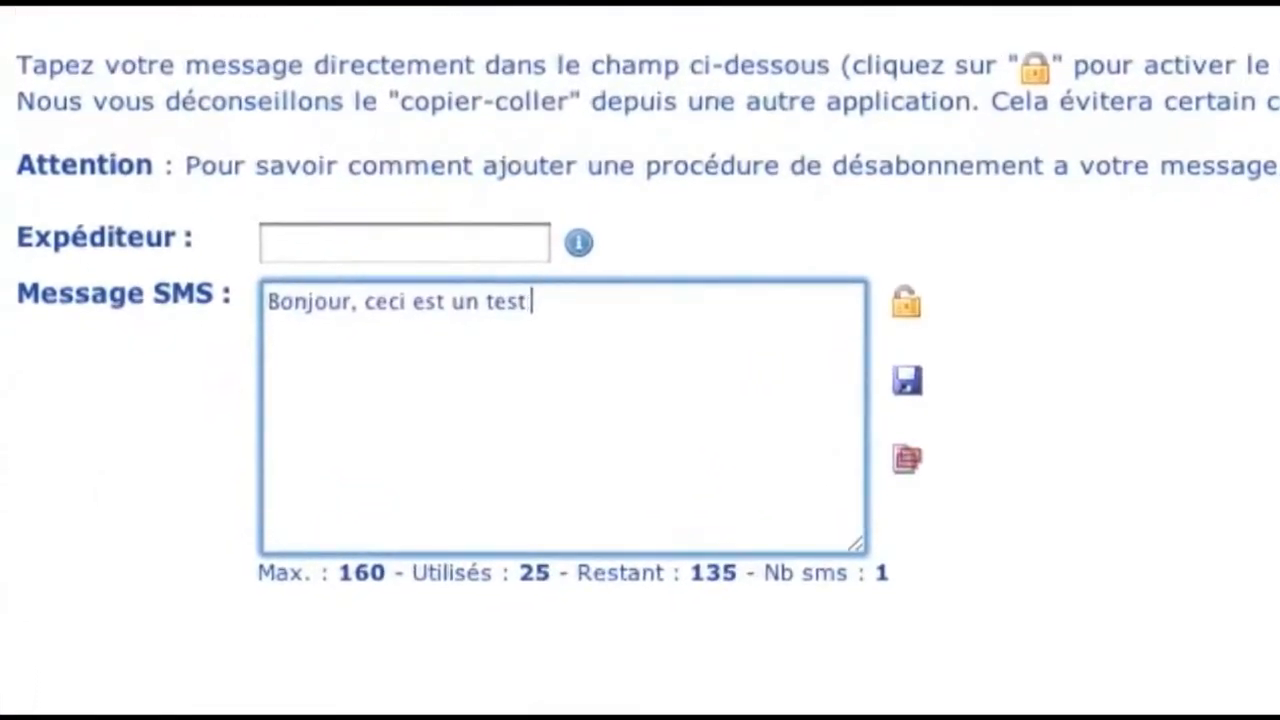
text( pour campagne SMS.)
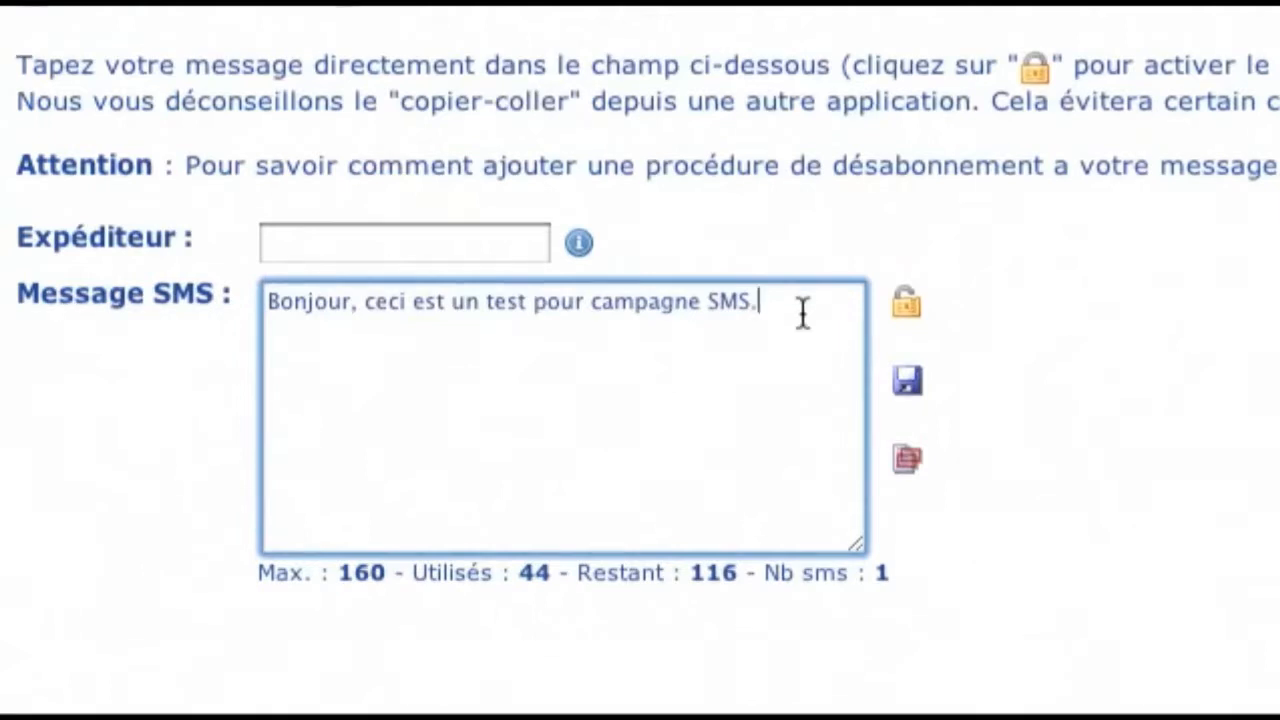
click(907, 480)
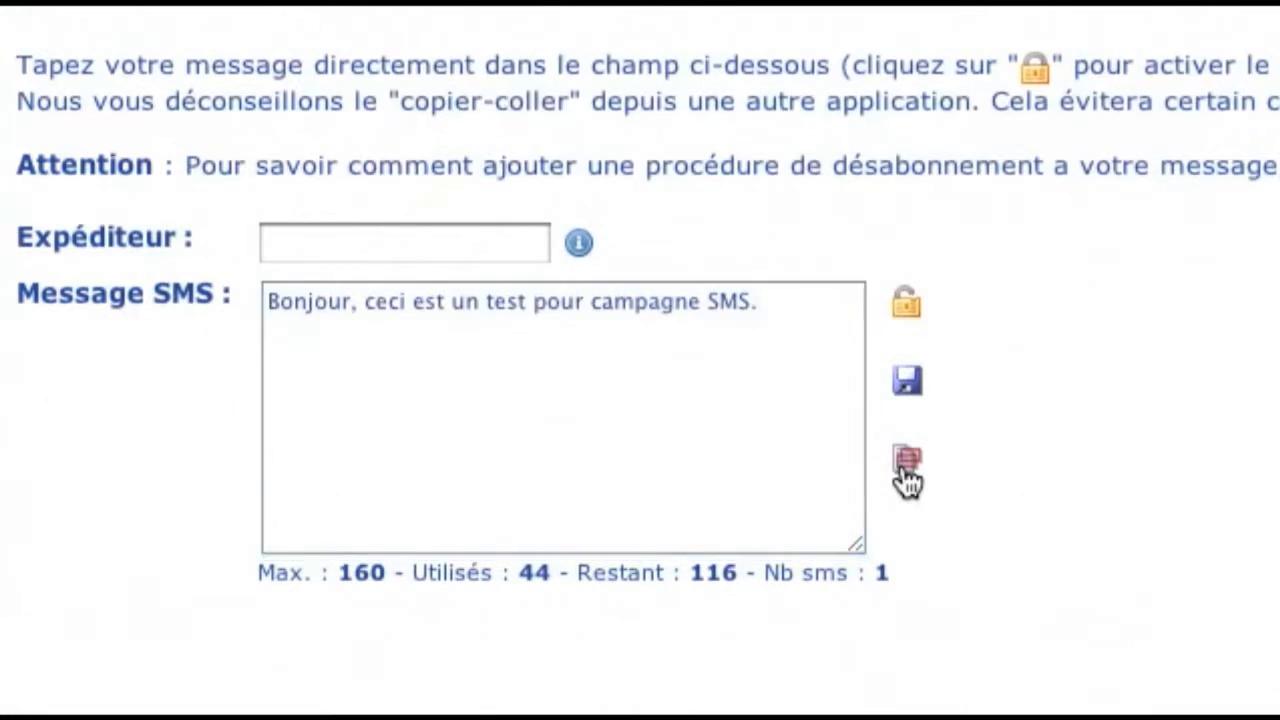
click(909, 389)
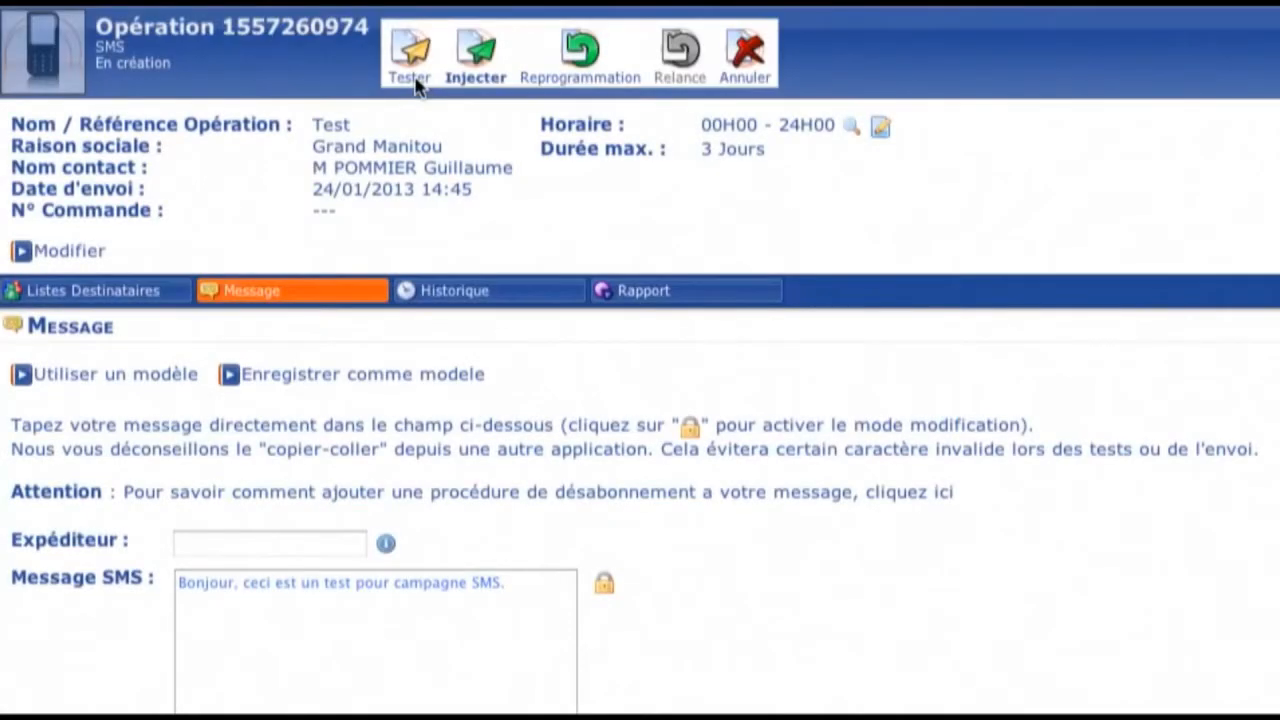
- Send a test of the operation using record 6 of the FICHIER_SMS.TXT list to the recipient's mobile number and acknowledge the notice
click(412, 85)
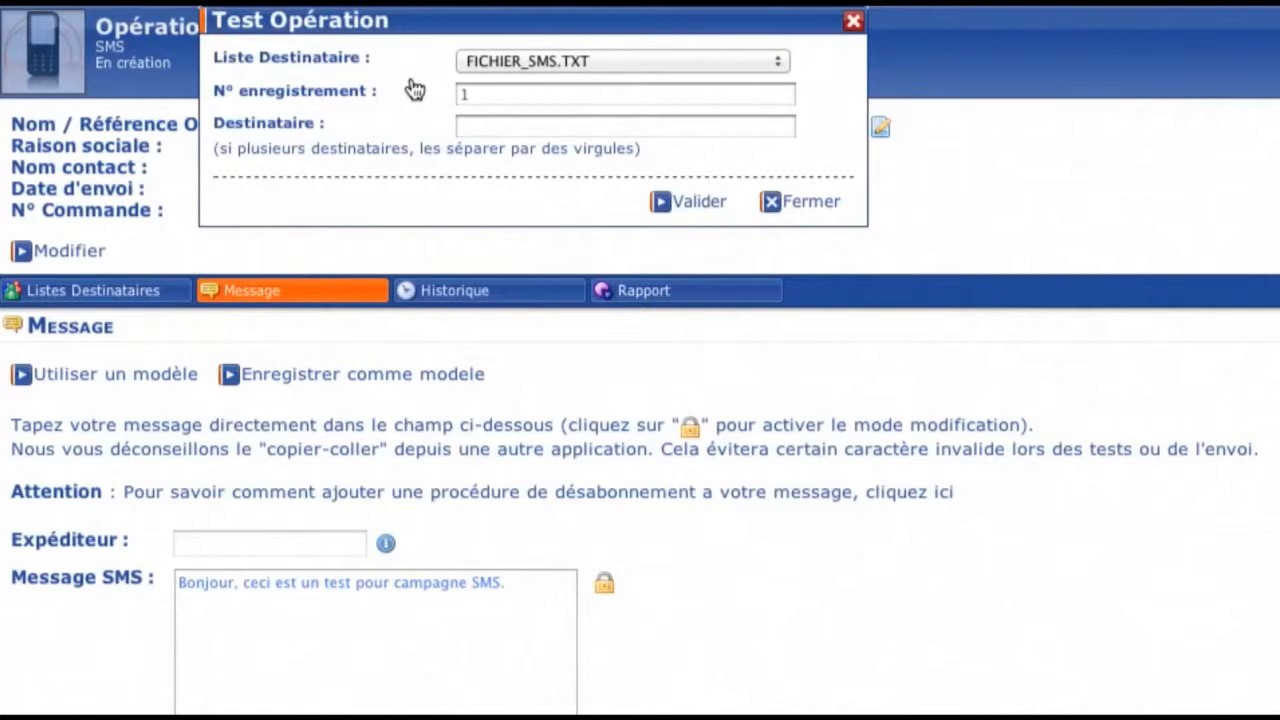
click(466, 94)
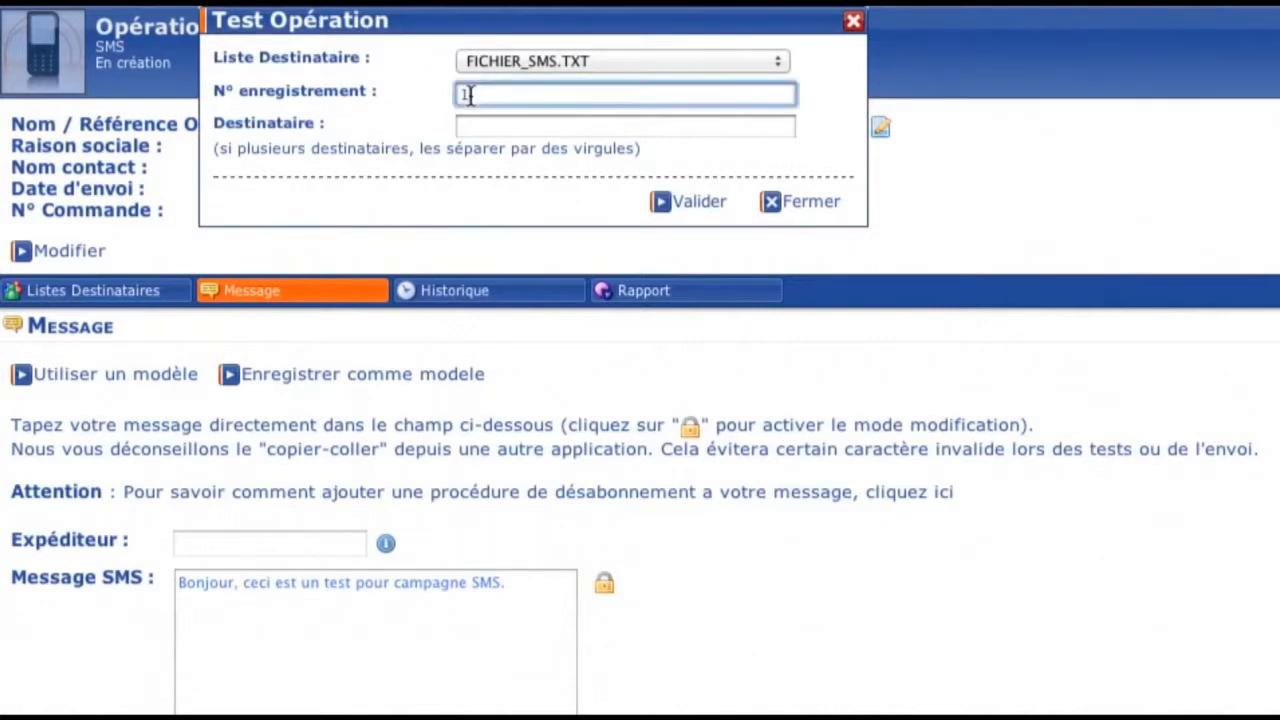
text(6)
click(474, 125)
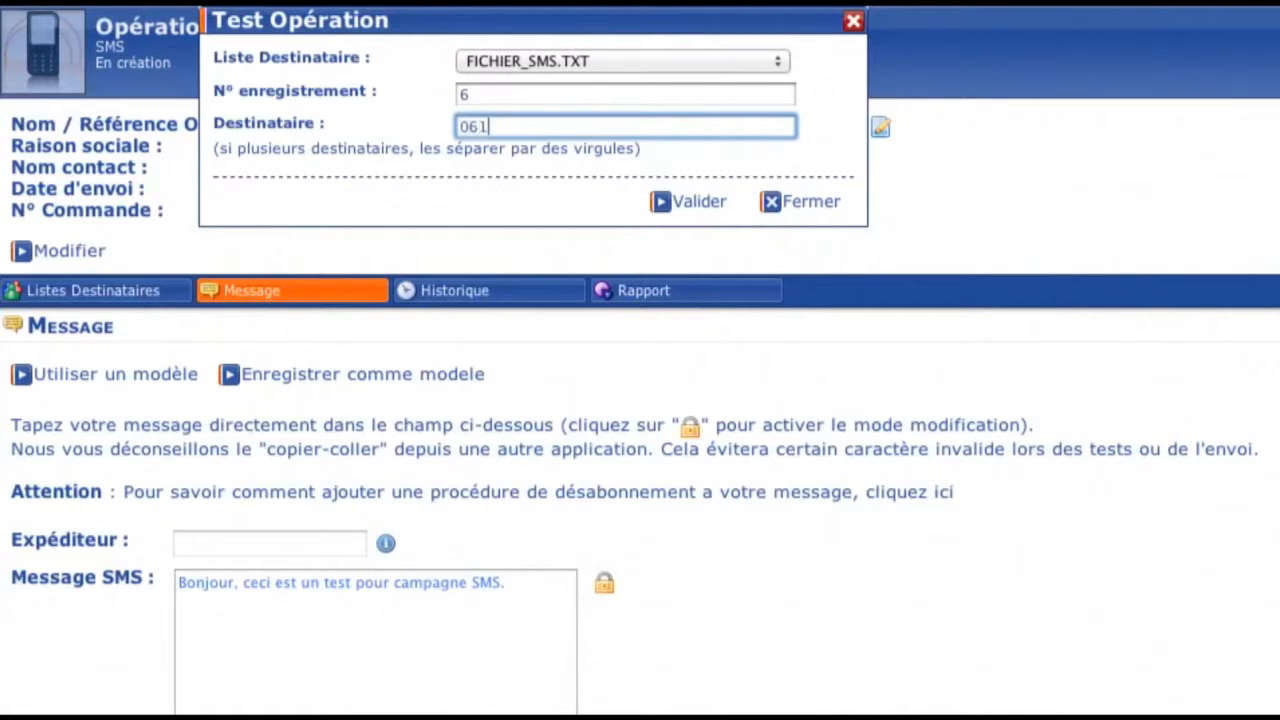
click(688, 203)
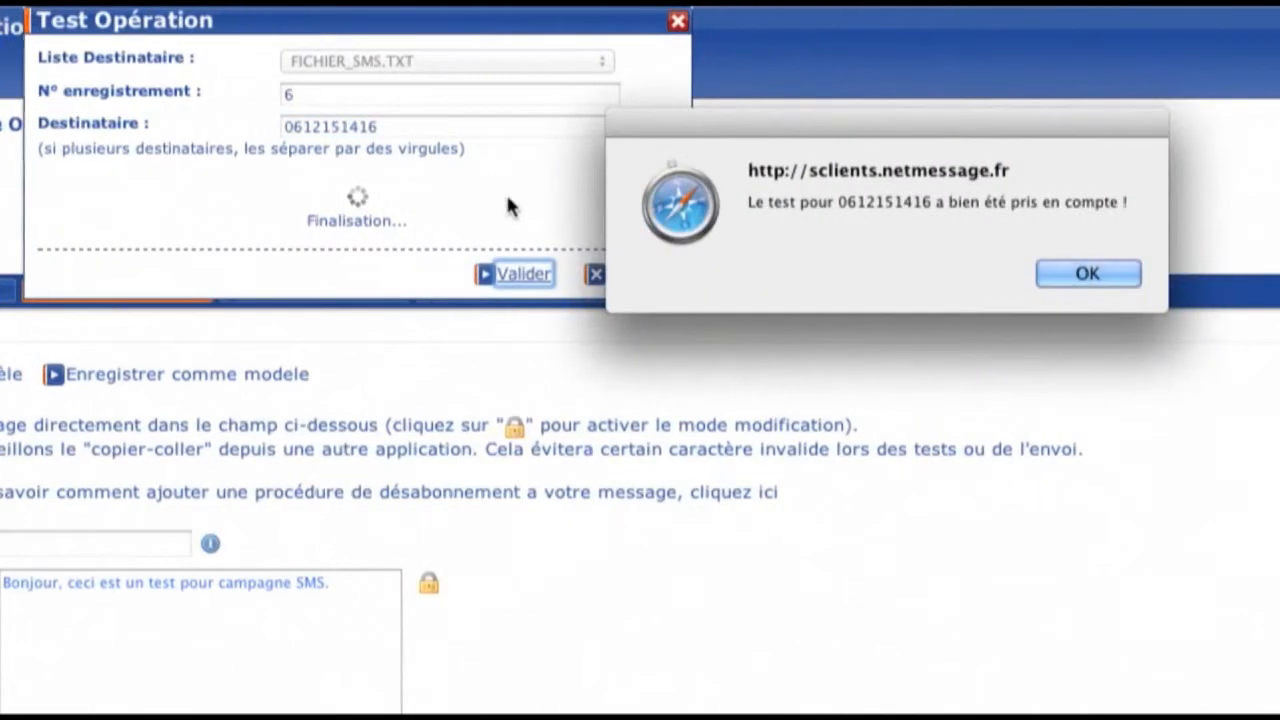
click(1095, 282)
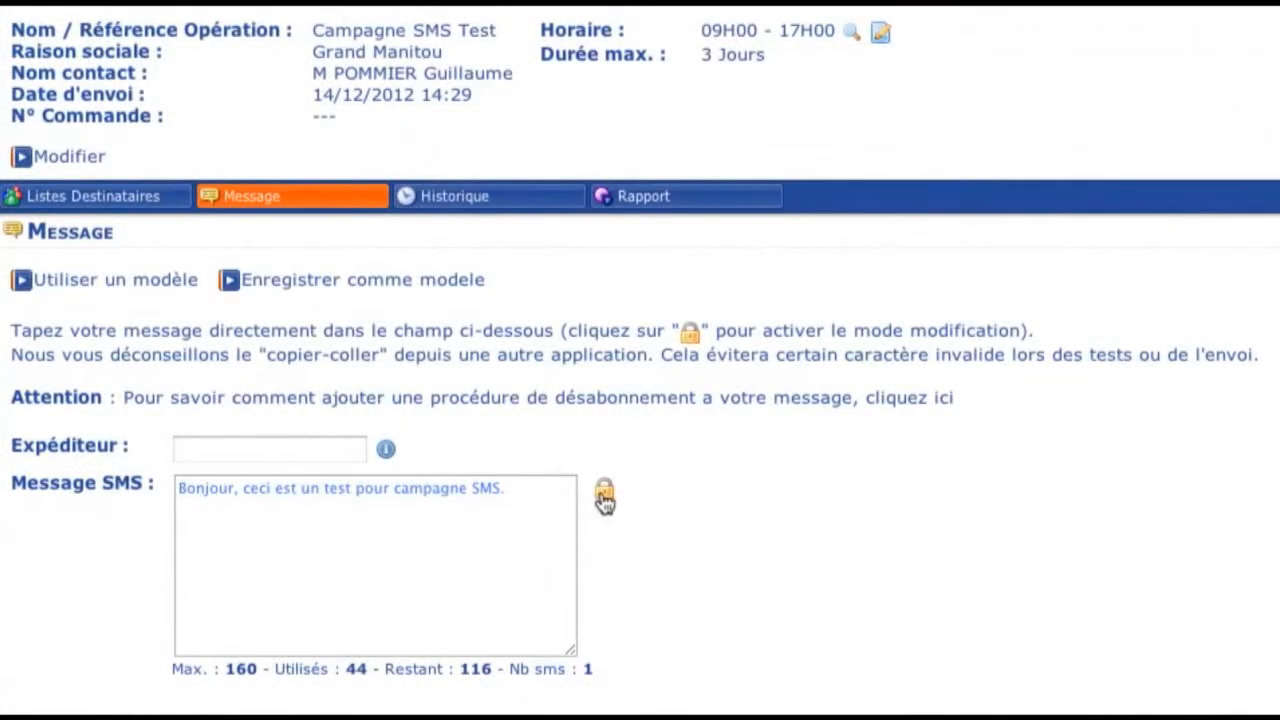
- Unlock the SMS message and replace its final full stop with the unsubscribe notice ", répondre STOP pour désabo."
click(604, 496)
click(558, 490)
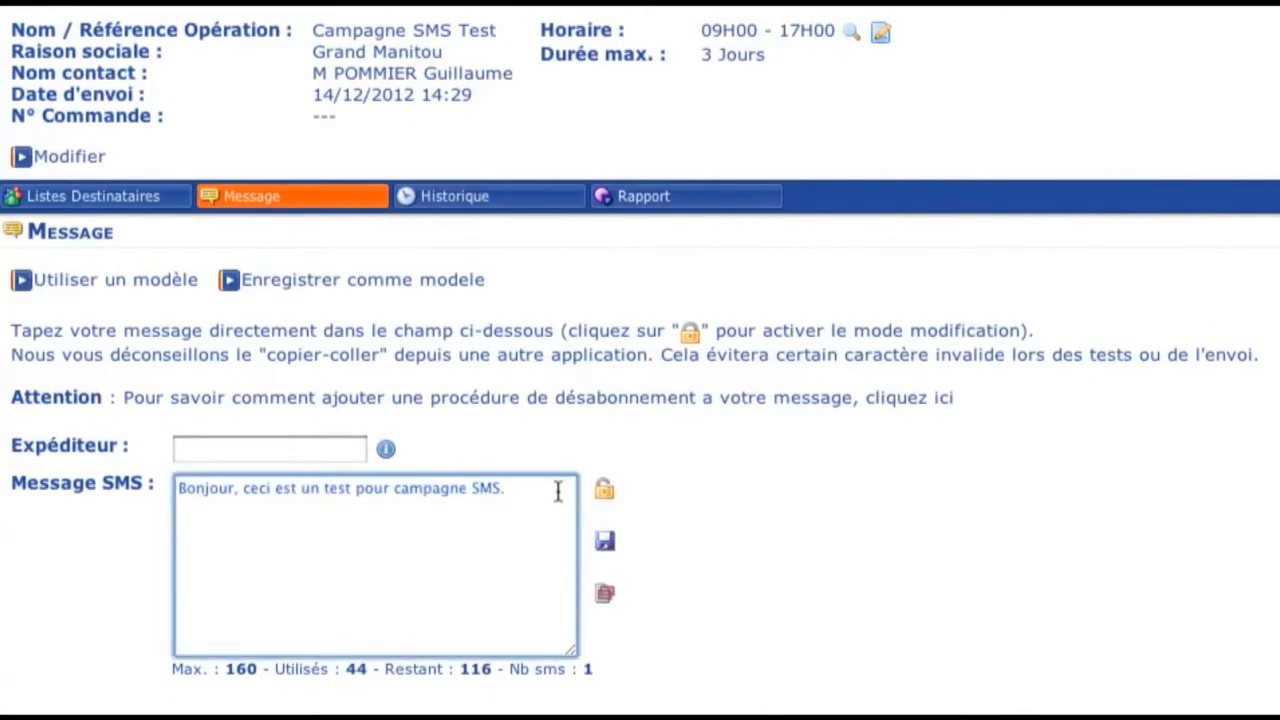
key(BackSpace)
text(, répondre S)
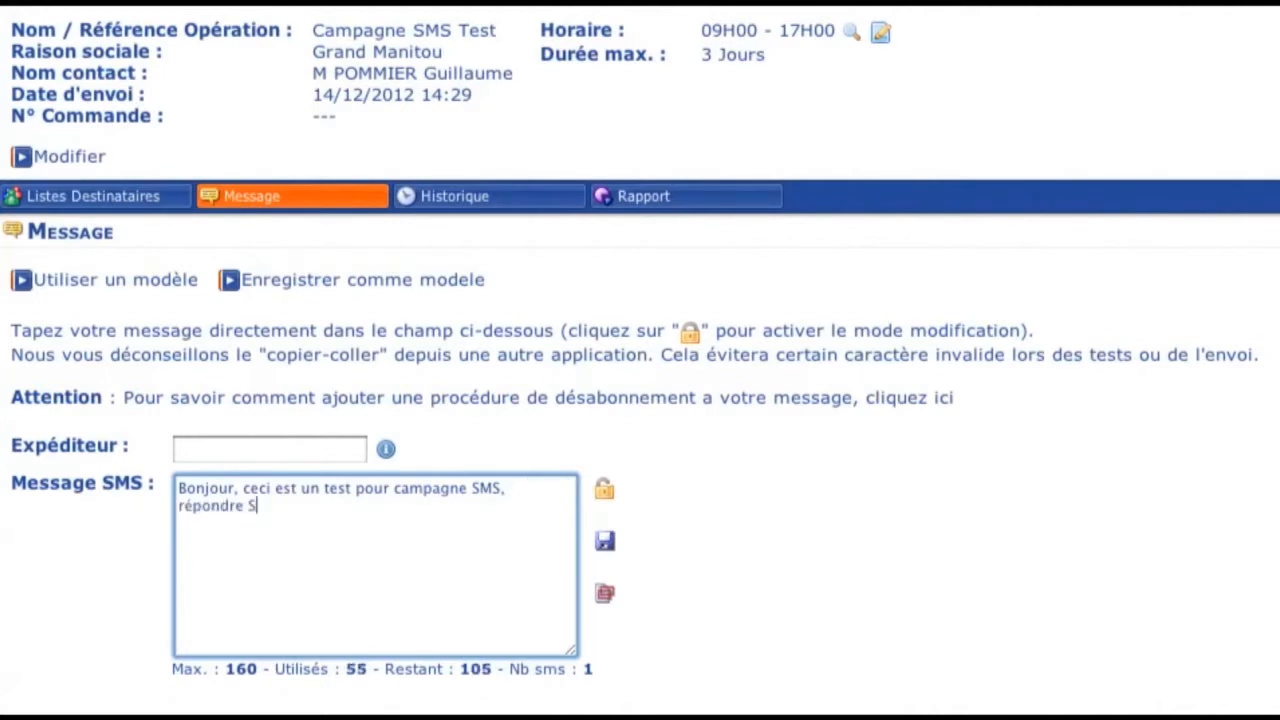
text(TOP pour désabo)
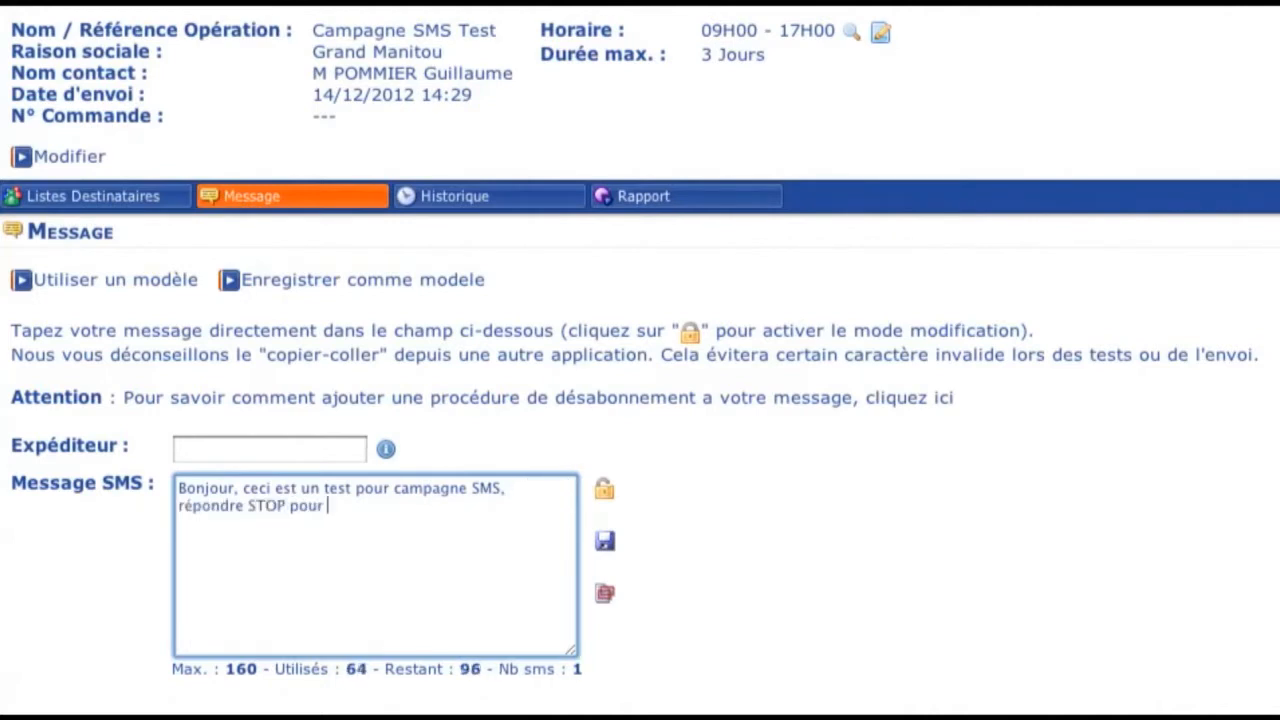
text(.)
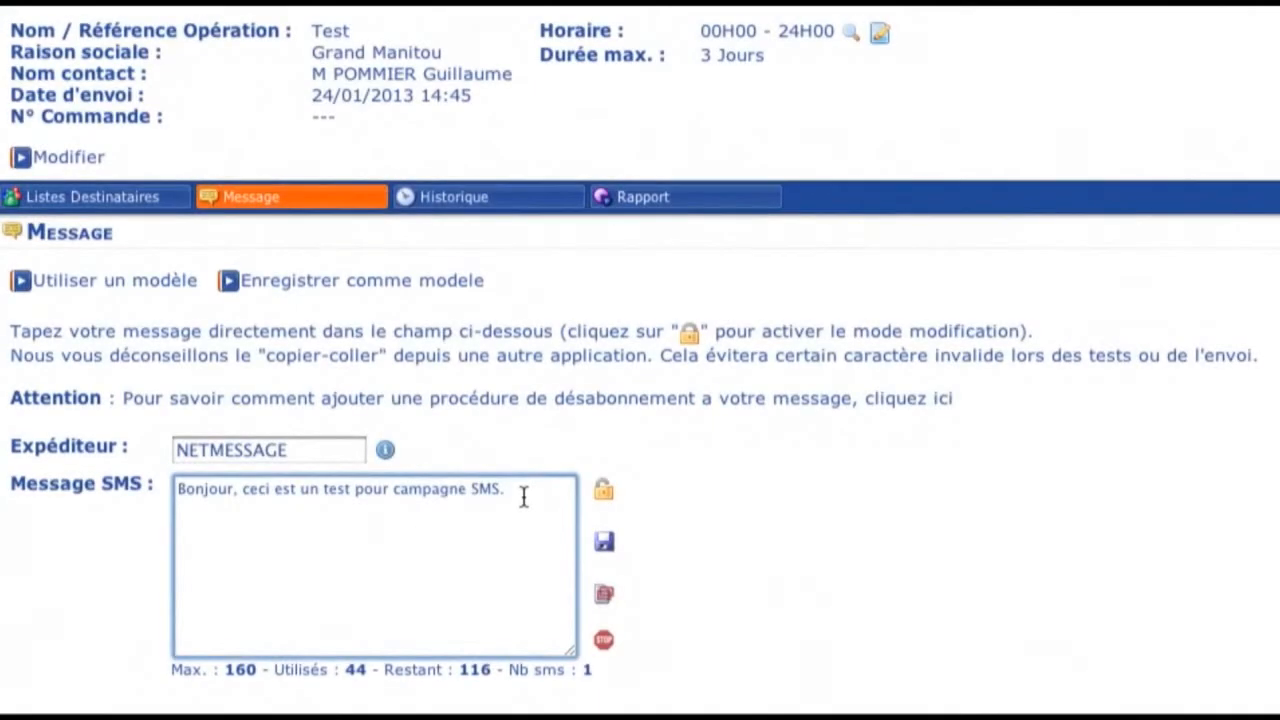
- Append the opt-out text "Stop:Env STOP au" to the SMS message sent as NETMESSAGE and apply the STOP option
text(Stop:Env STOP au)
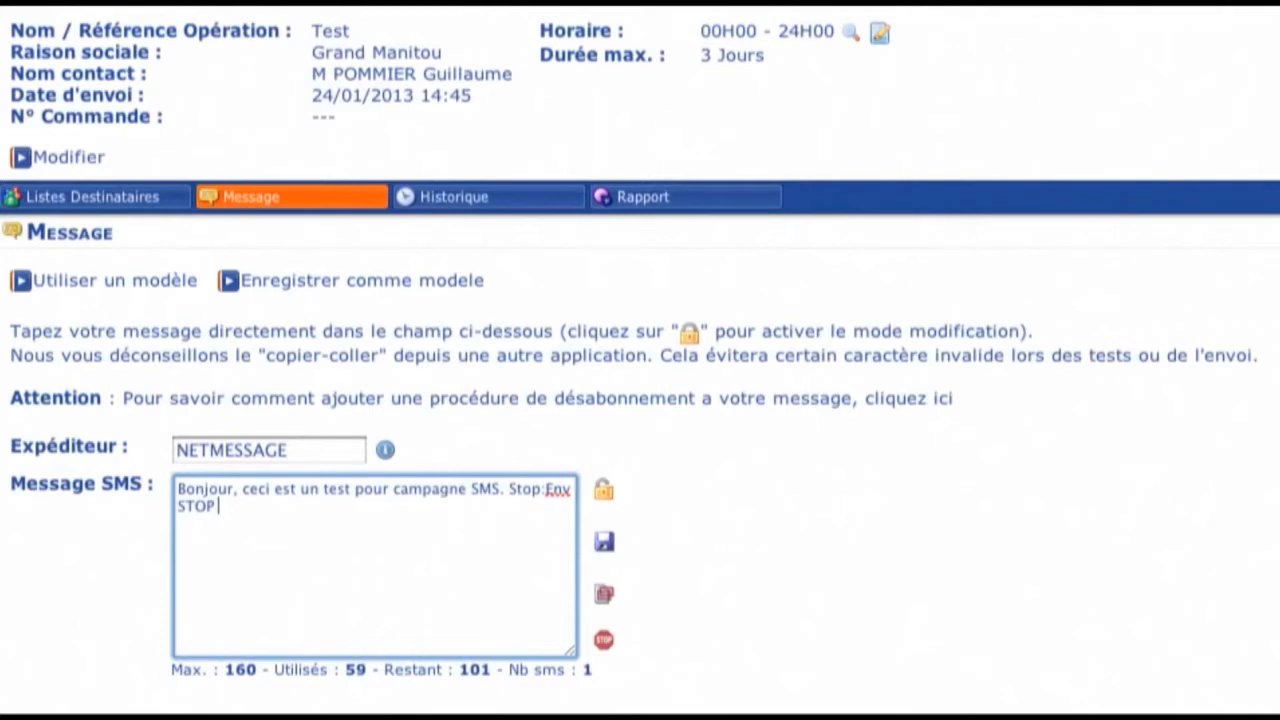
click(606, 643)
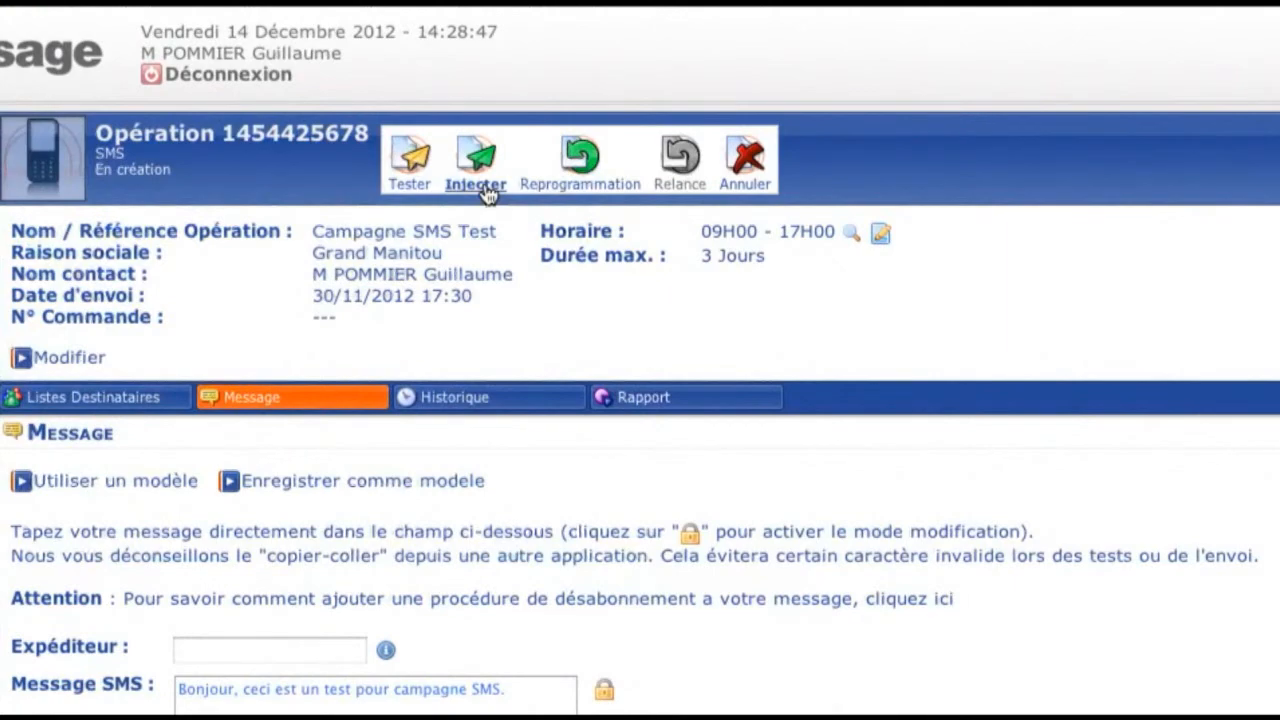
- Launch the injection of the Campagne SMS Test operation with an immediate start and validate its parameters
click(476, 184)
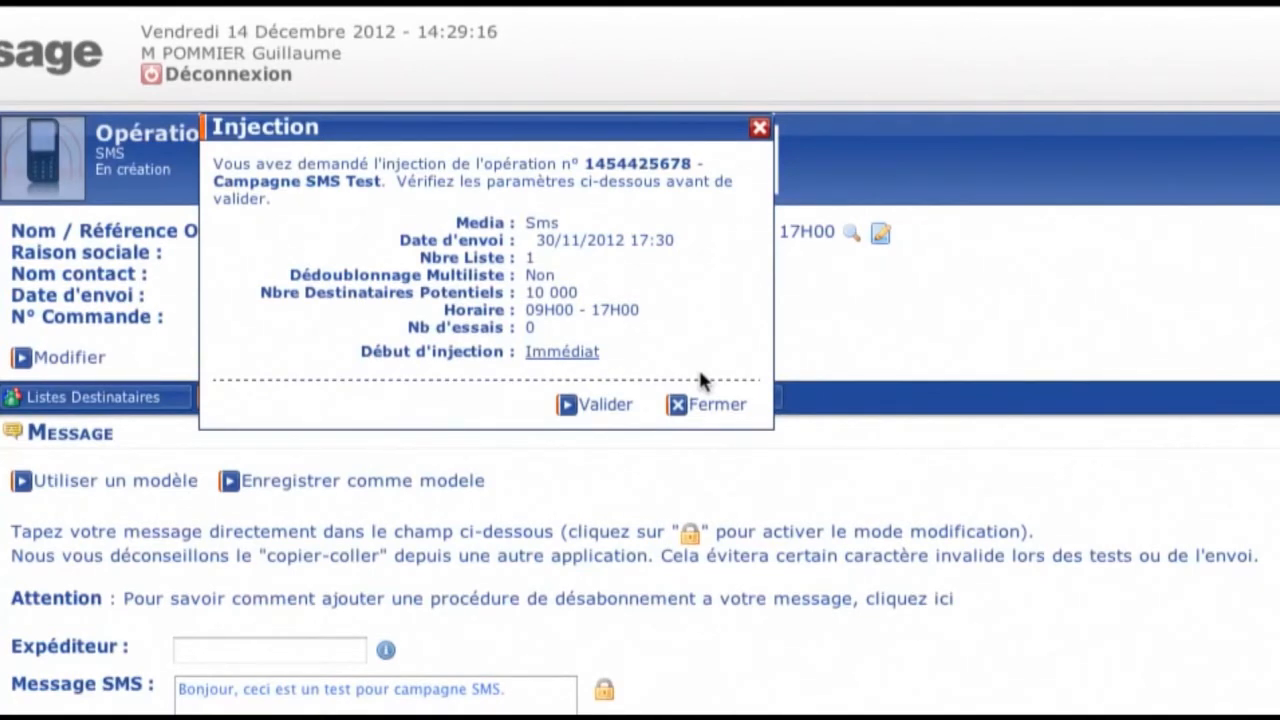
click(622, 406)
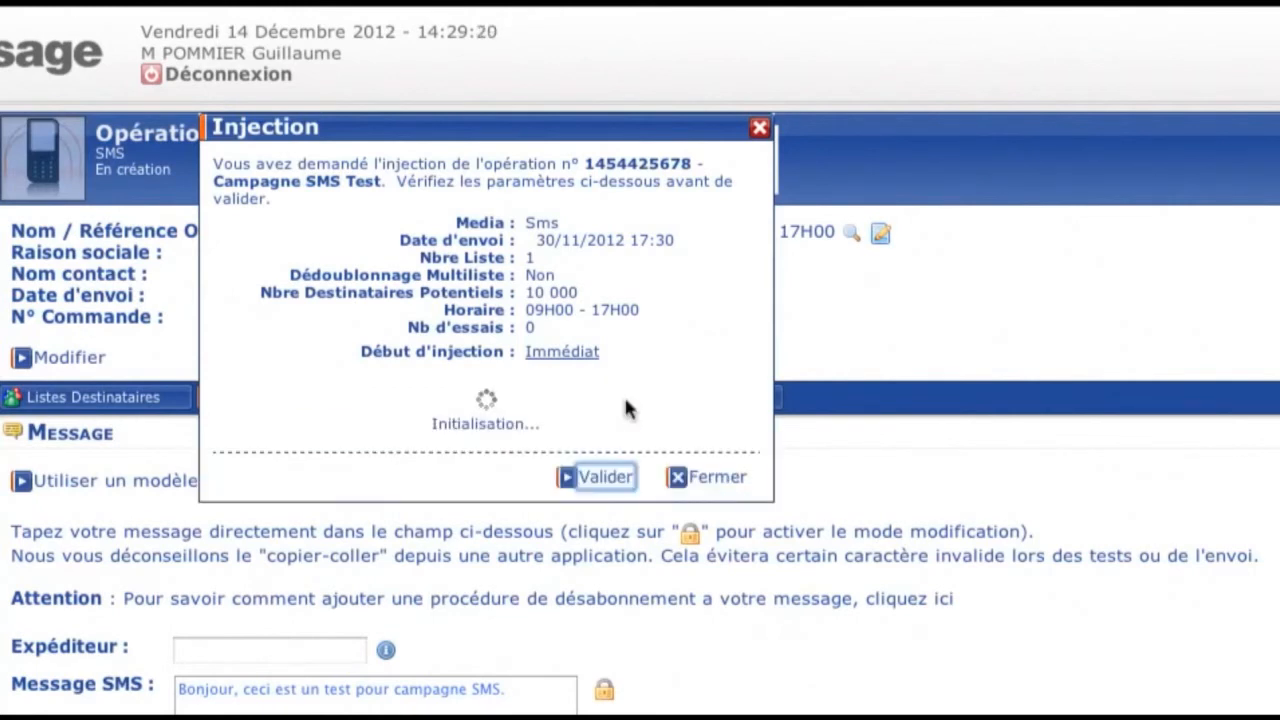